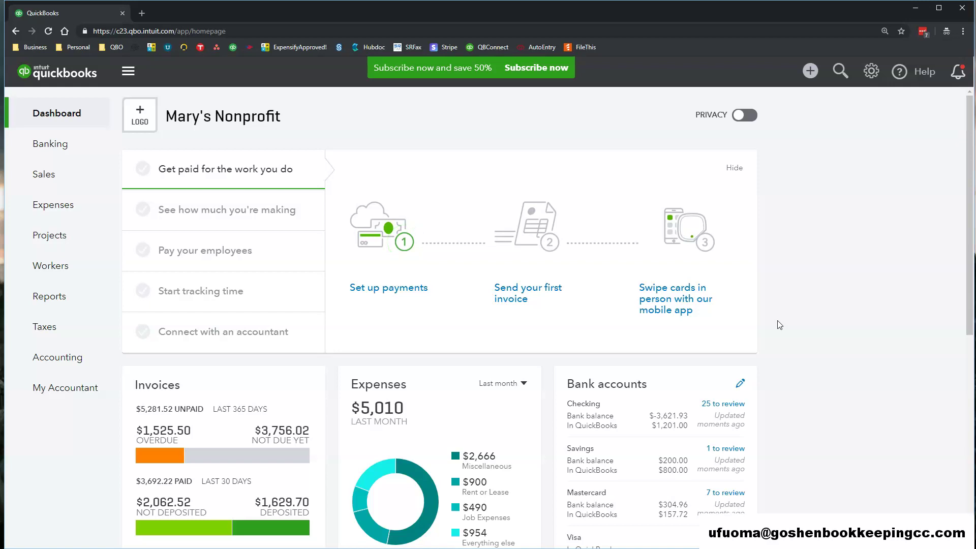
Toggle the dashboard Privacy switch on and off repeatedly, leaving it off so figures show.
scroll(773, 333, "down", 5)
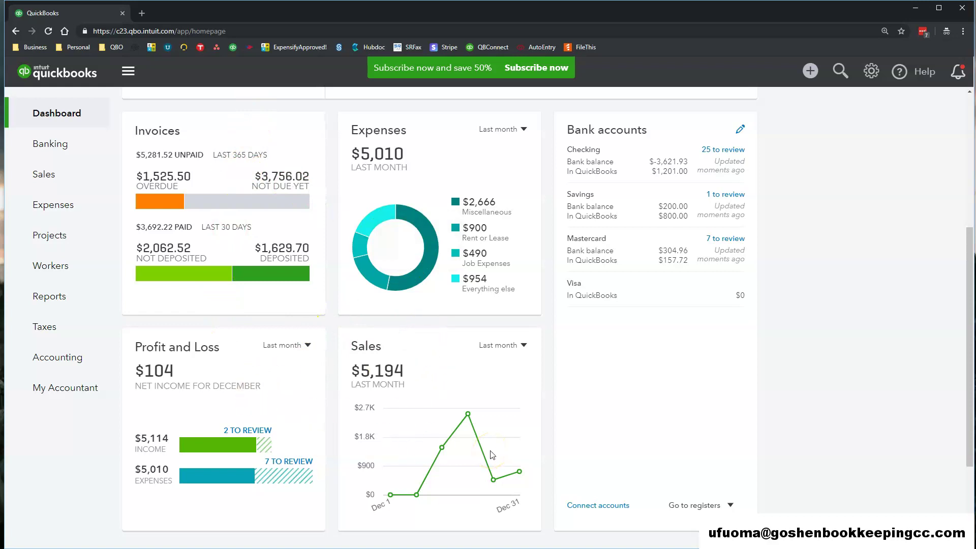
scroll(758, 412, "up", 5)
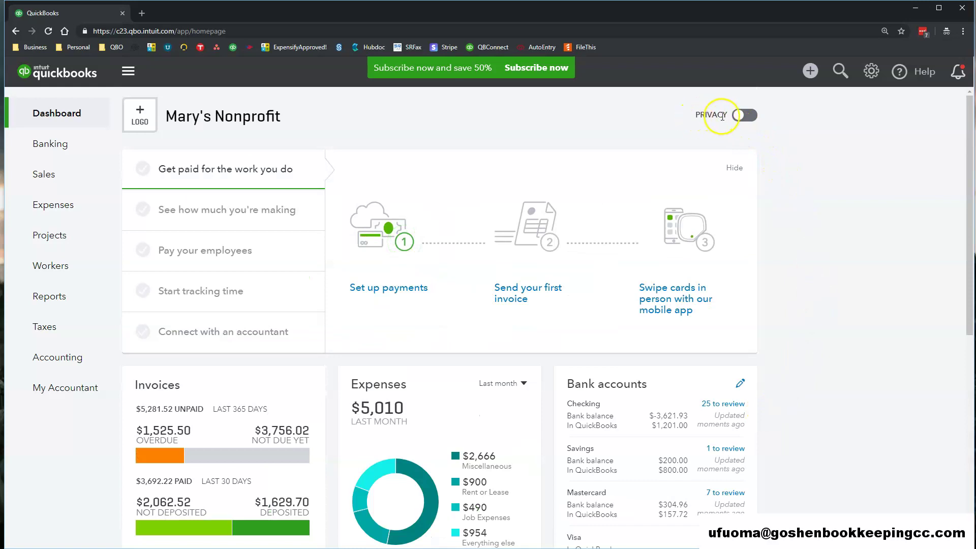
left_click(750, 121)
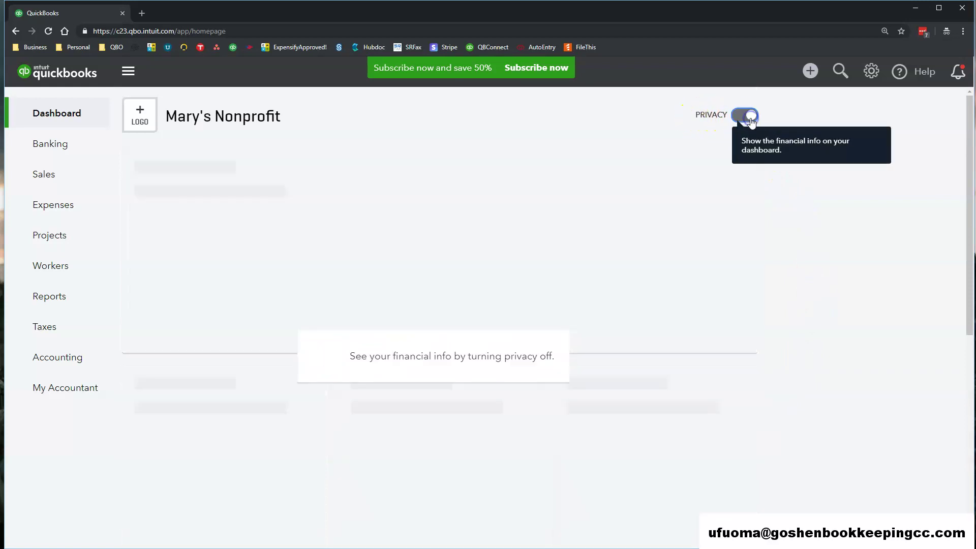
left_click(749, 121)
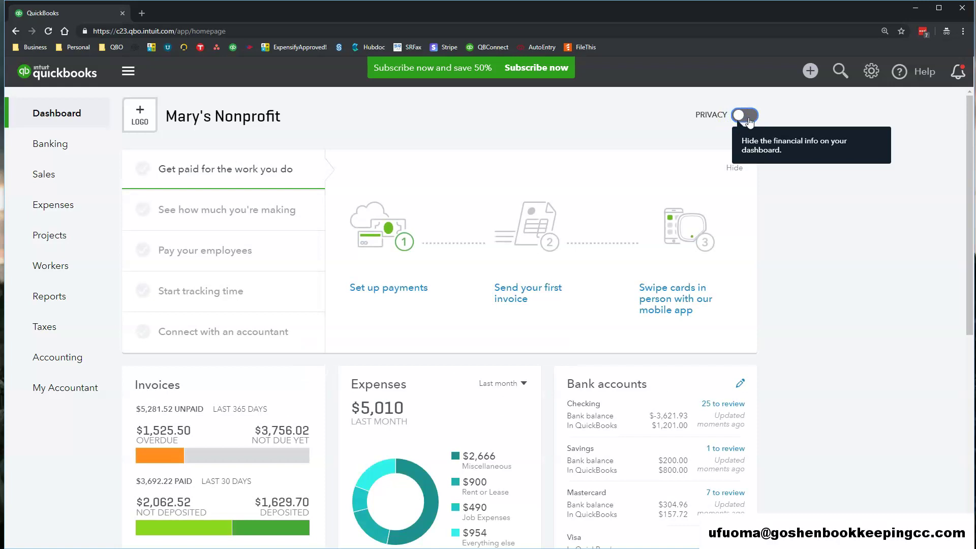
left_click(749, 121)
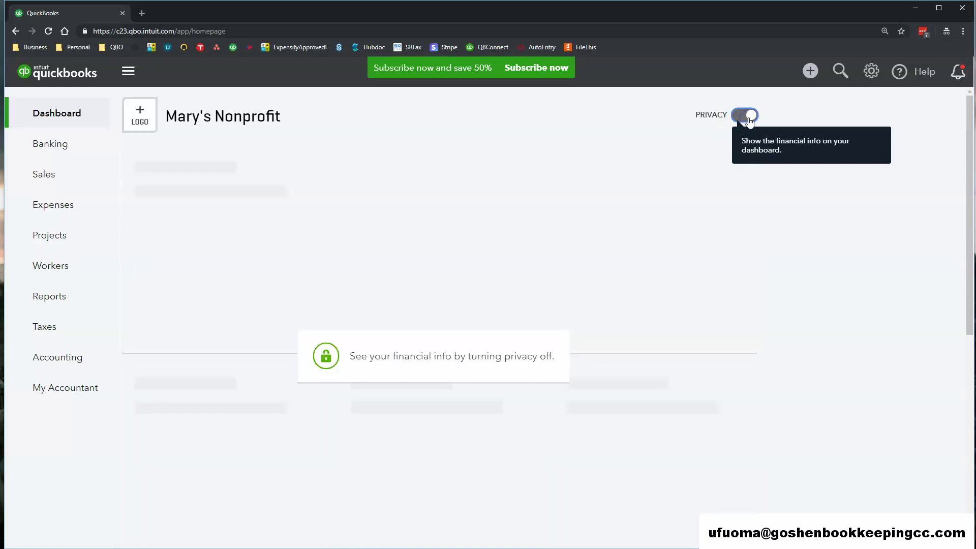
left_click(742, 121)
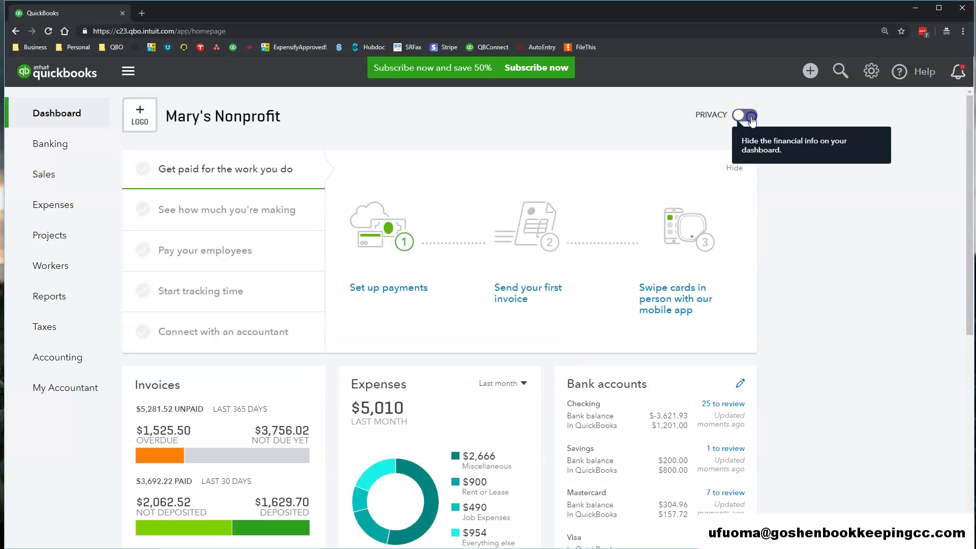
left_click(749, 120)
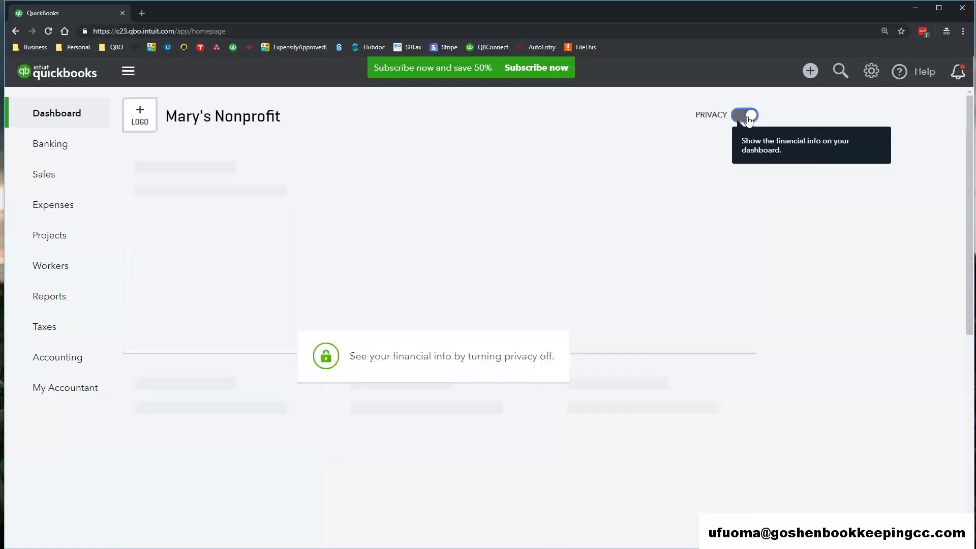
left_click(747, 118)
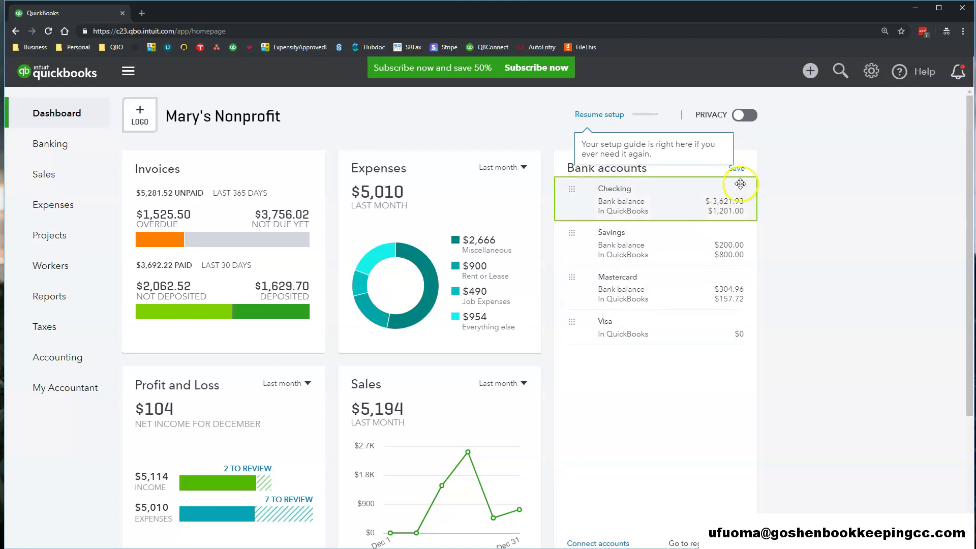
Reorder Bank accounts to Savings, Checking, Mastercard, Visa and save the new order.
left_click_drag(588, 257, 603, 209)
left_click_drag(599, 277, 605, 243)
left_click_drag(604, 291, 605, 223)
left_click(737, 170)
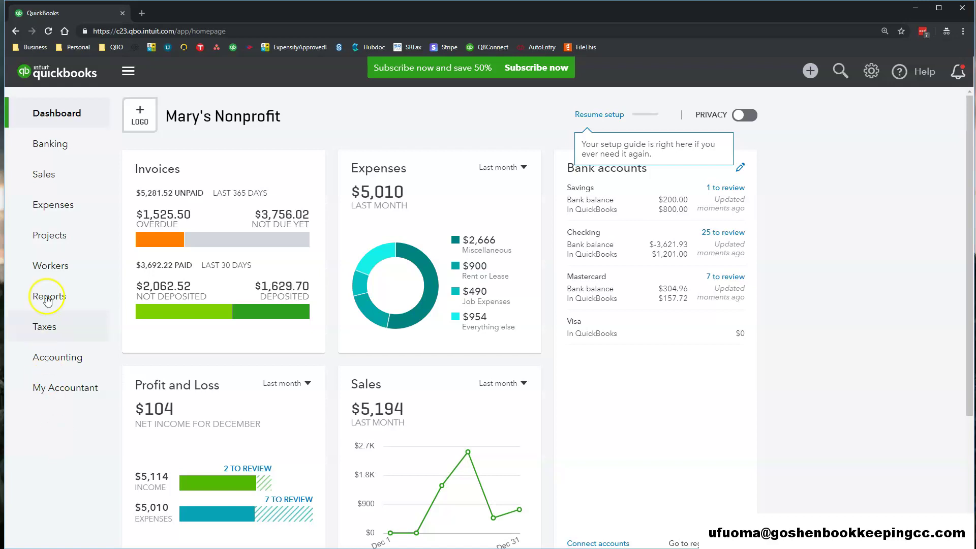
Go to Banking > Rules to see the Fuel, Starbucks and Owner Mobile Phone rules.
left_click(65, 154)
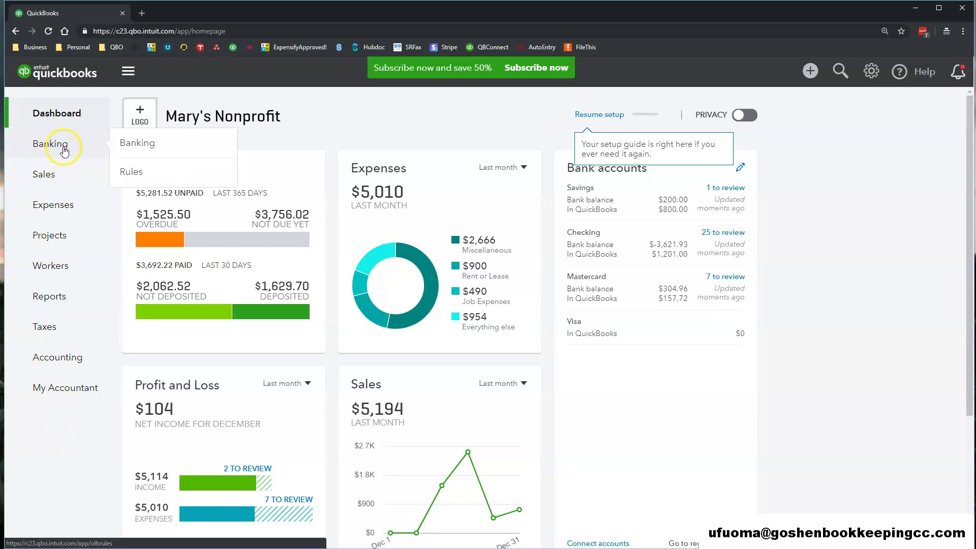
left_click(66, 149)
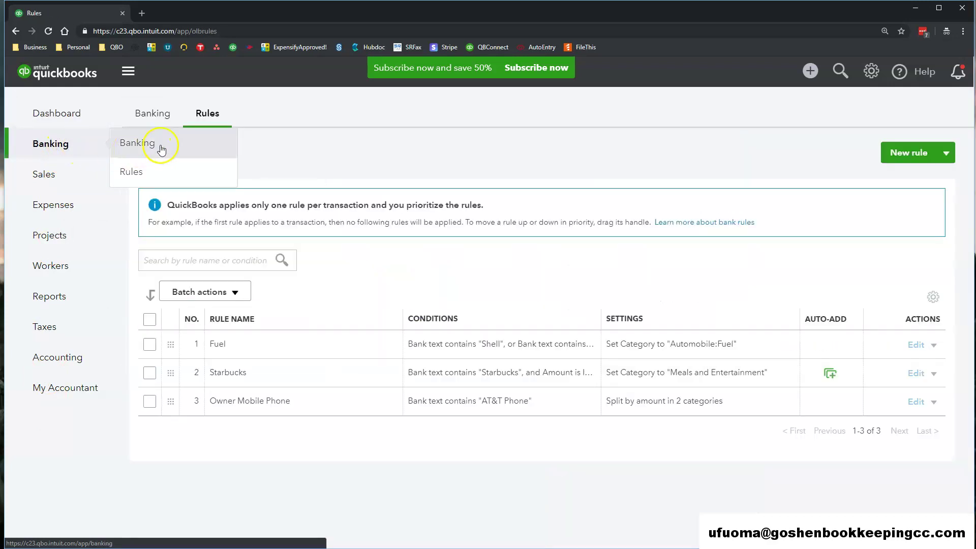
Scroll through the Banking transactions for review, revisit the Rules tab, then go to Sales.
left_click(157, 119)
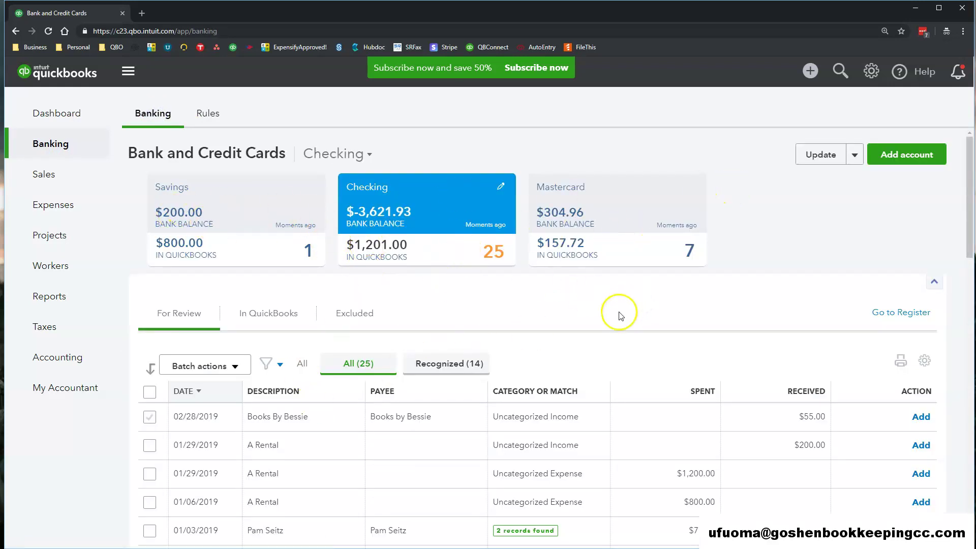
scroll(618, 322, "down", 8)
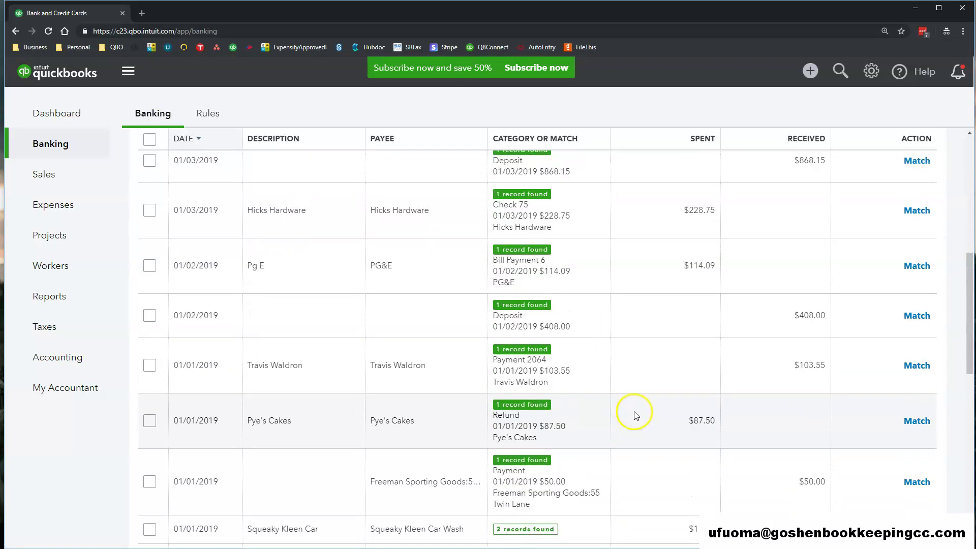
scroll(635, 415, "down", 11)
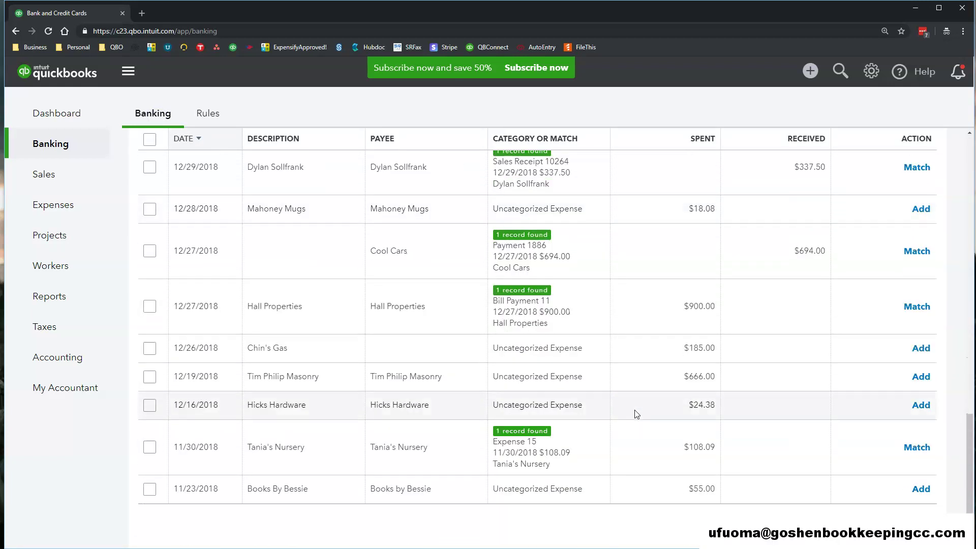
scroll(436, 355, "up", 8)
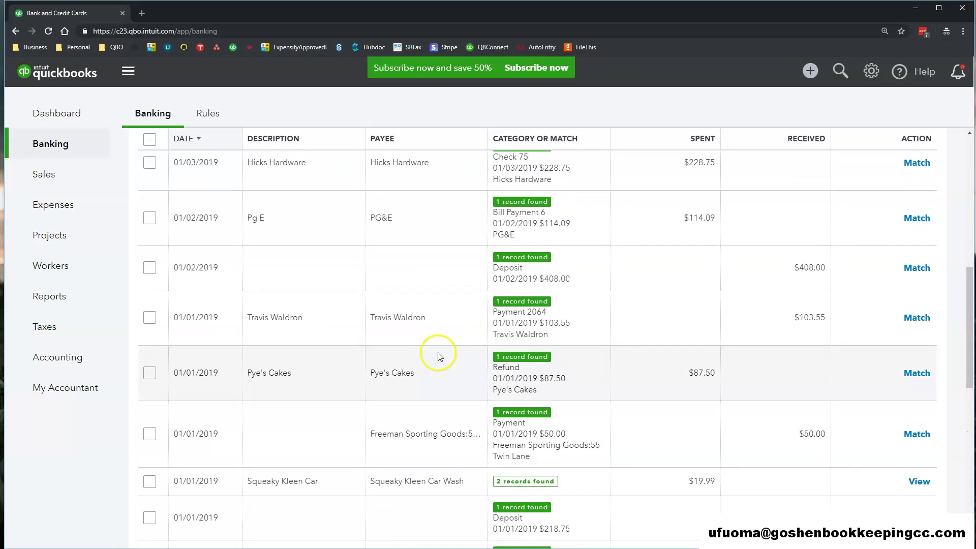
scroll(438, 356, "up", 8)
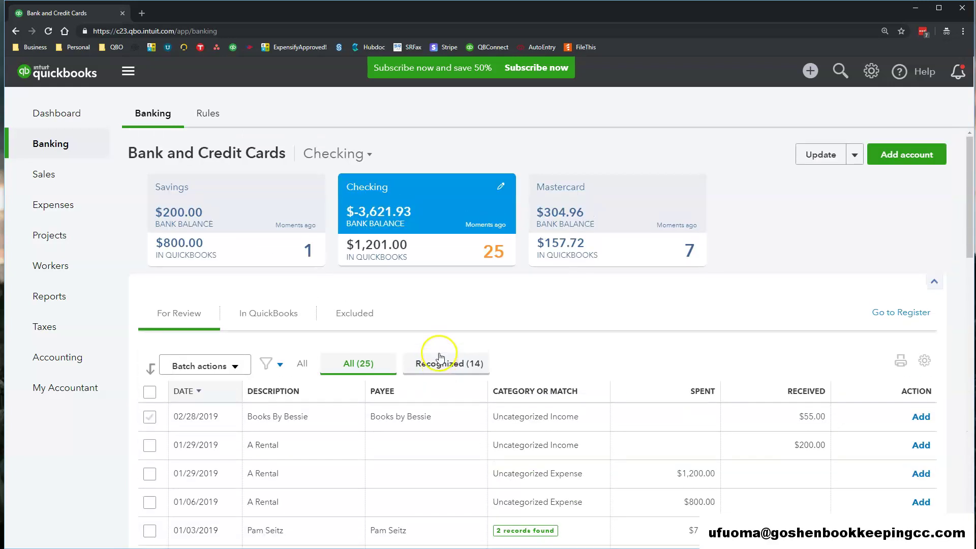
left_click(205, 118)
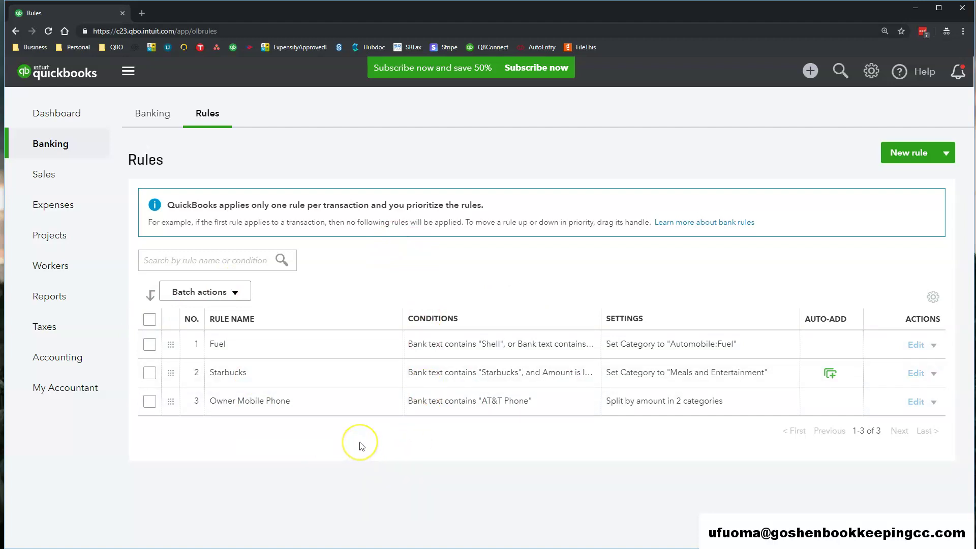
left_click(63, 183)
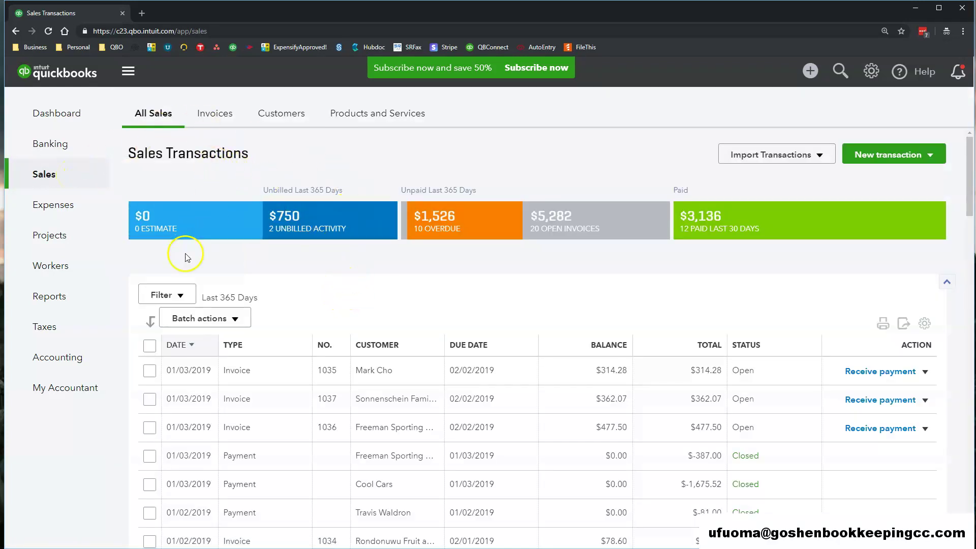
Scroll through the All Sales table, then switch to the Invoices tab.
scroll(285, 431, "down", 5)
scroll(289, 435, "up", 5)
scroll(288, 436, "up", 1)
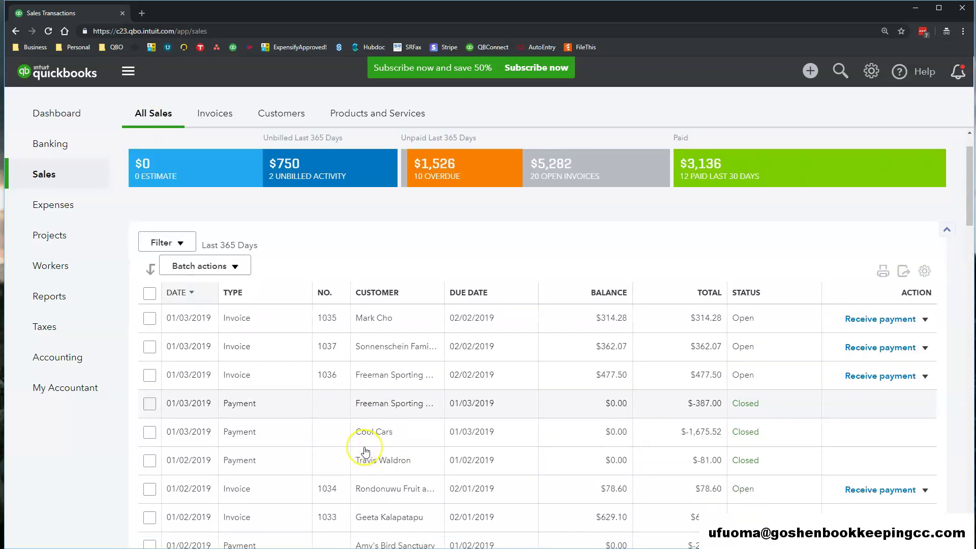
scroll(359, 442, "down", 3)
scroll(350, 407, "up", 3)
left_click(221, 119)
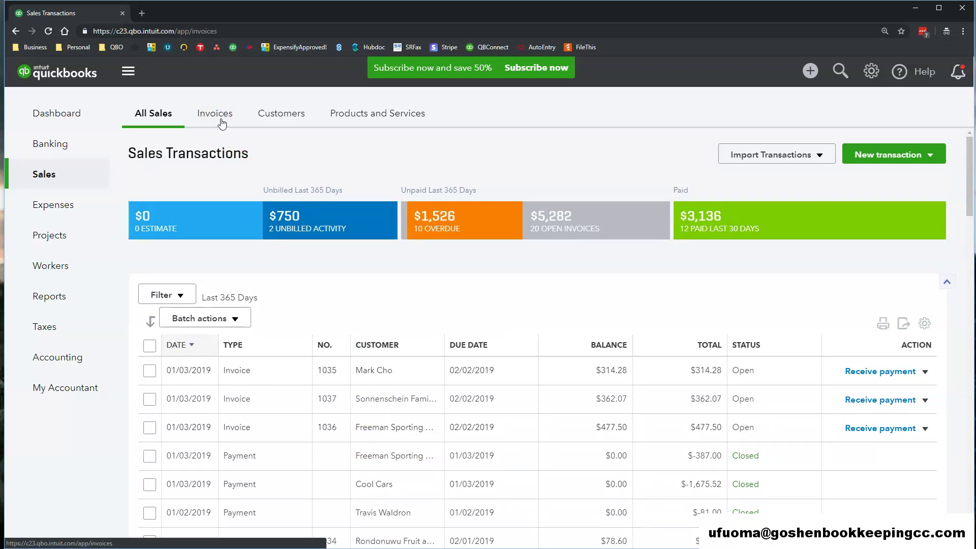
left_click(227, 123)
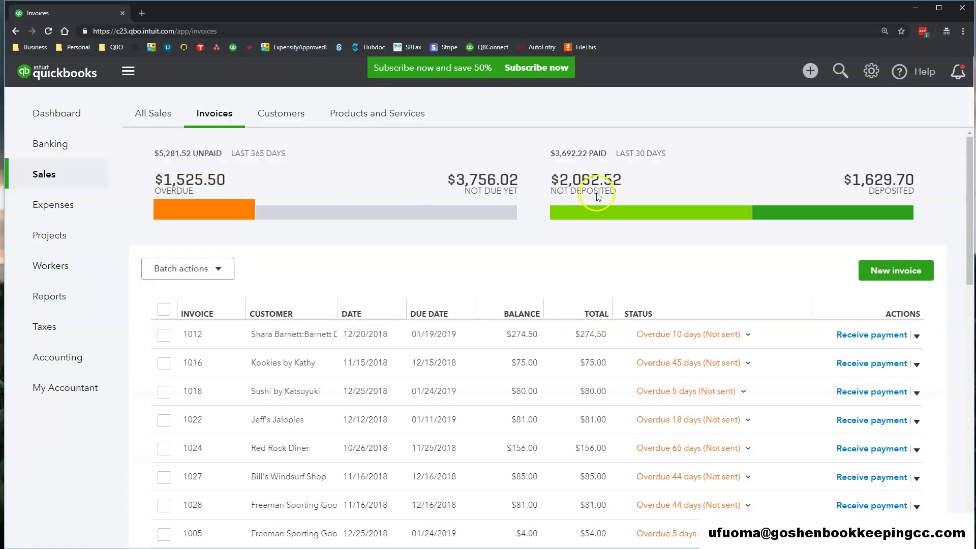
Glance at the Customers list, then scroll through Products and Services items like Design and Pump.
left_click(279, 120)
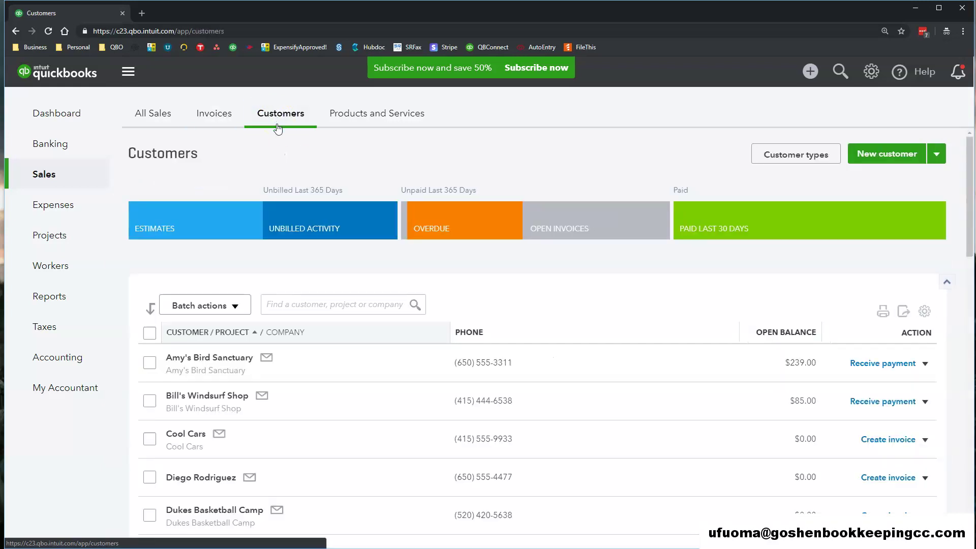
left_click(283, 143)
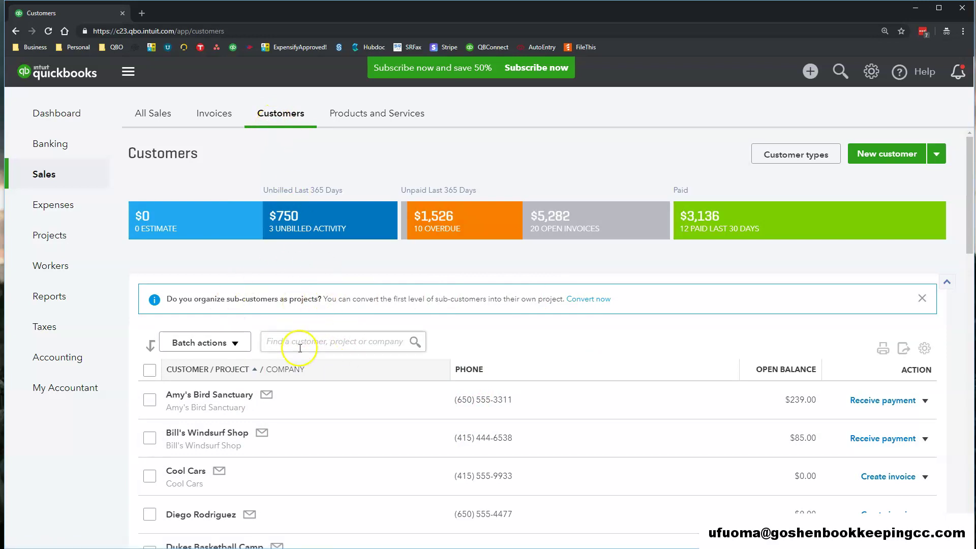
left_click(374, 121)
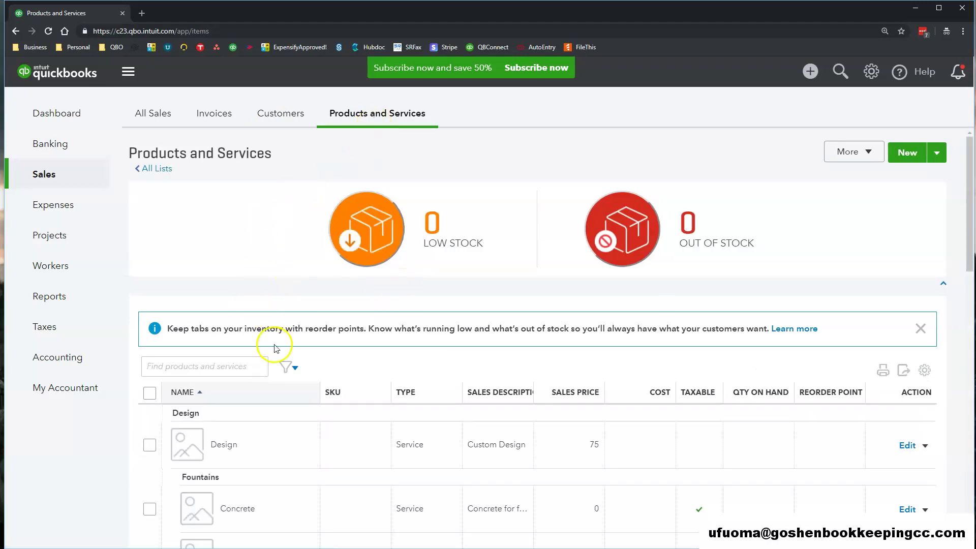
scroll(283, 362, "down", 6)
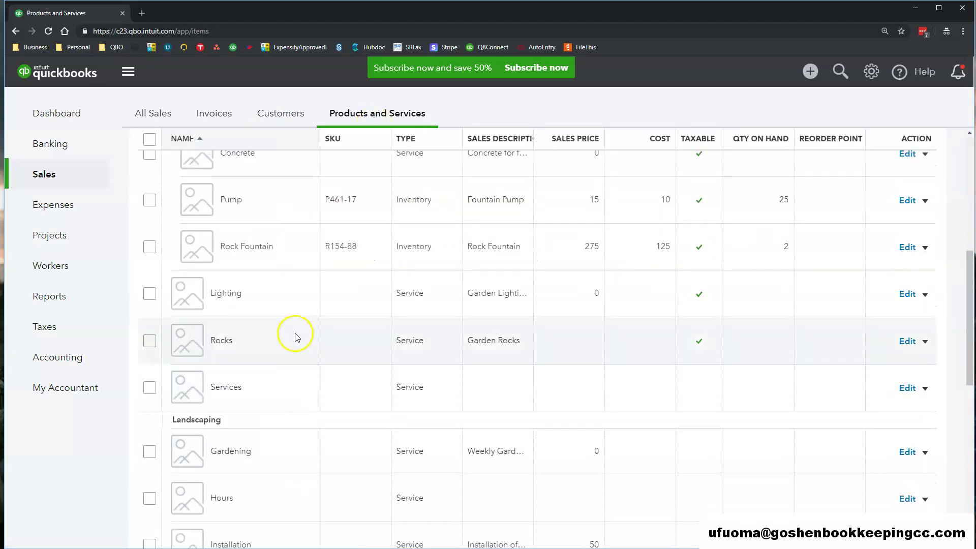
scroll(295, 338, "up", 7)
scroll(295, 353, "down", 7)
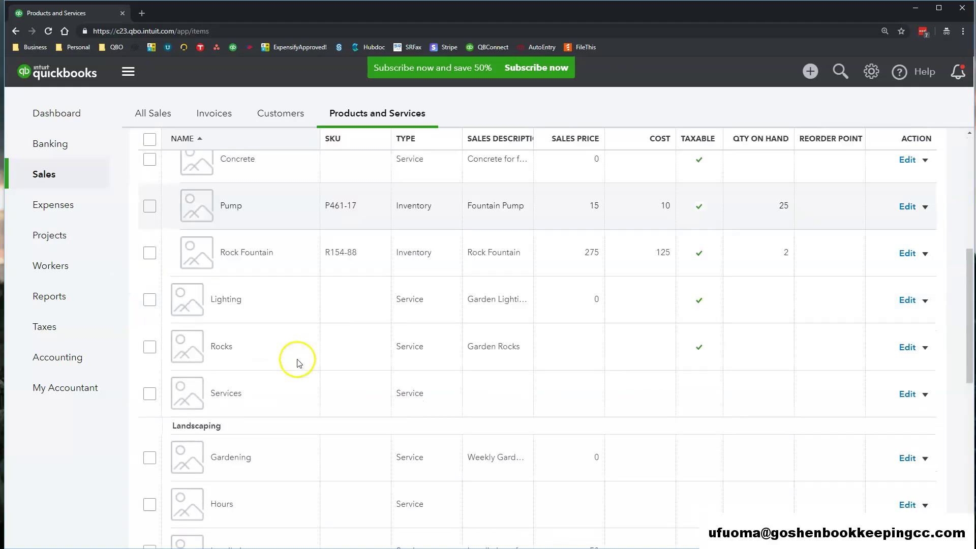
scroll(299, 363, "up", 5)
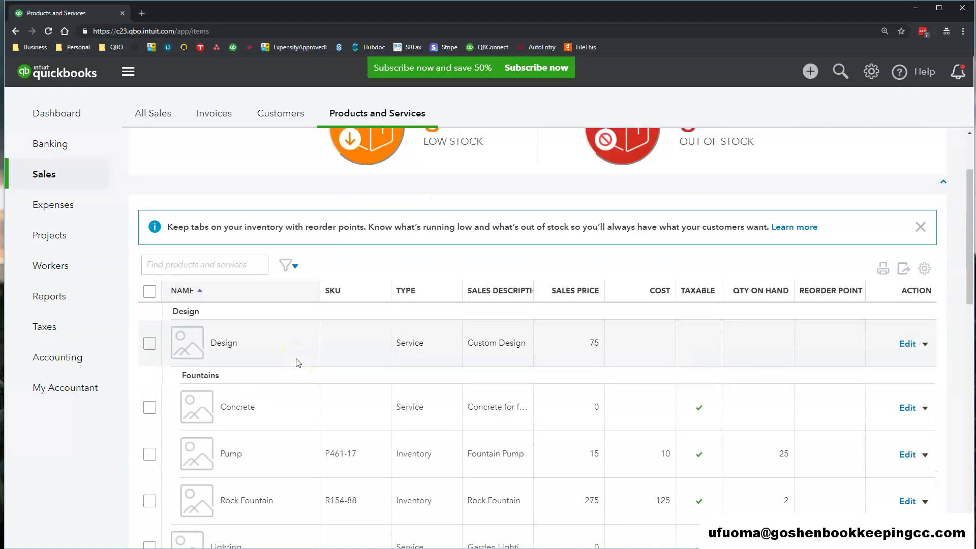
Open Expenses and scroll through the expense transactions list.
left_click(76, 210)
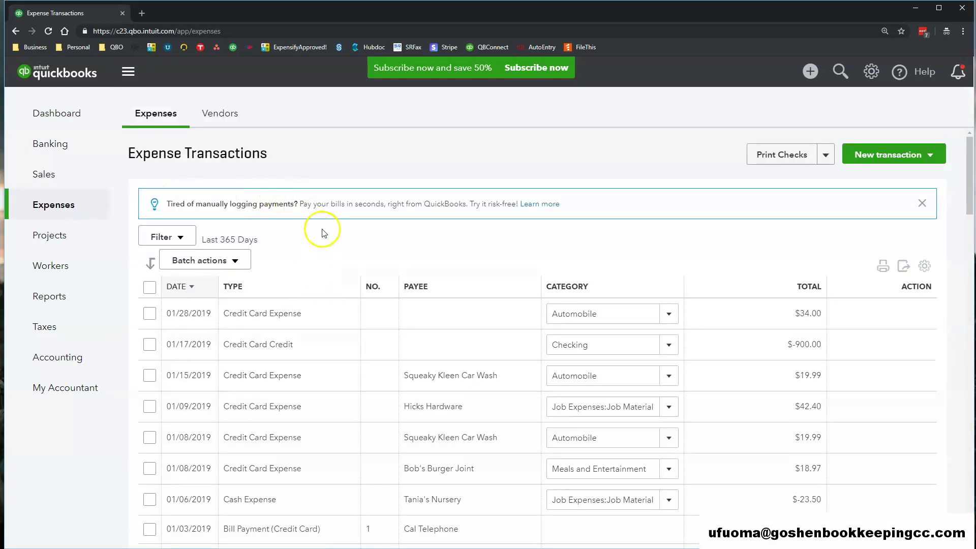
scroll(248, 496, "down", 10)
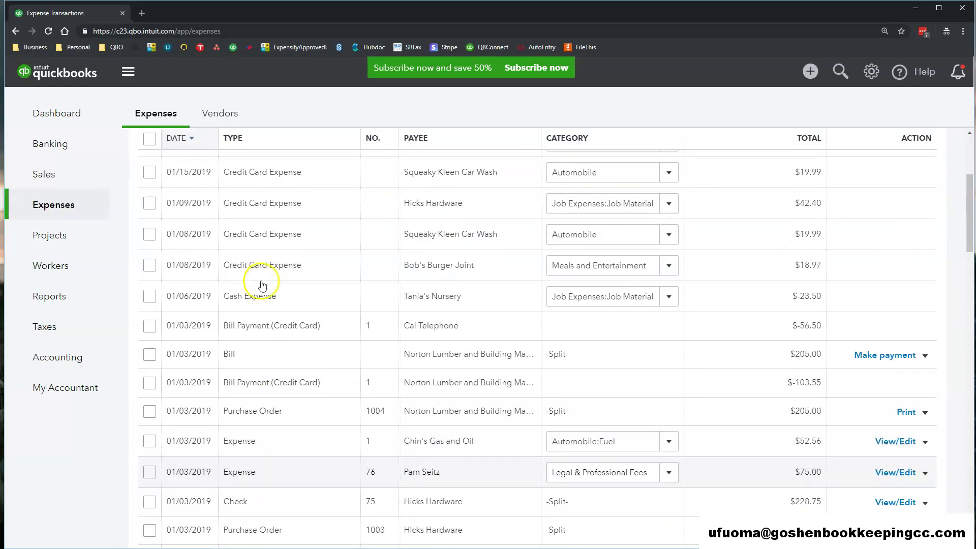
scroll(261, 436, "up", 10)
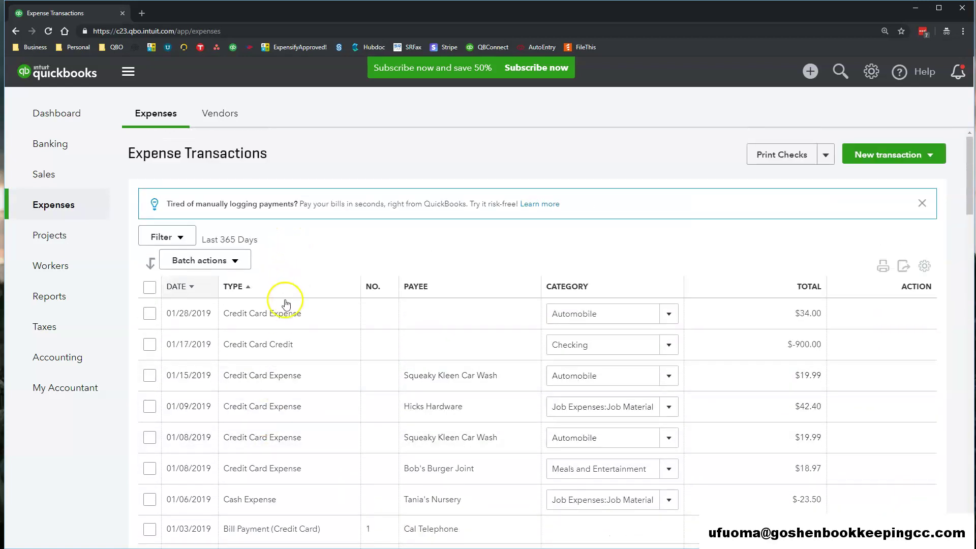
scroll(287, 311, "down", 5)
scroll(288, 312, "up", 5)
Switch to the Vendors list, then view the Contractors list under Workers.
left_click(220, 114)
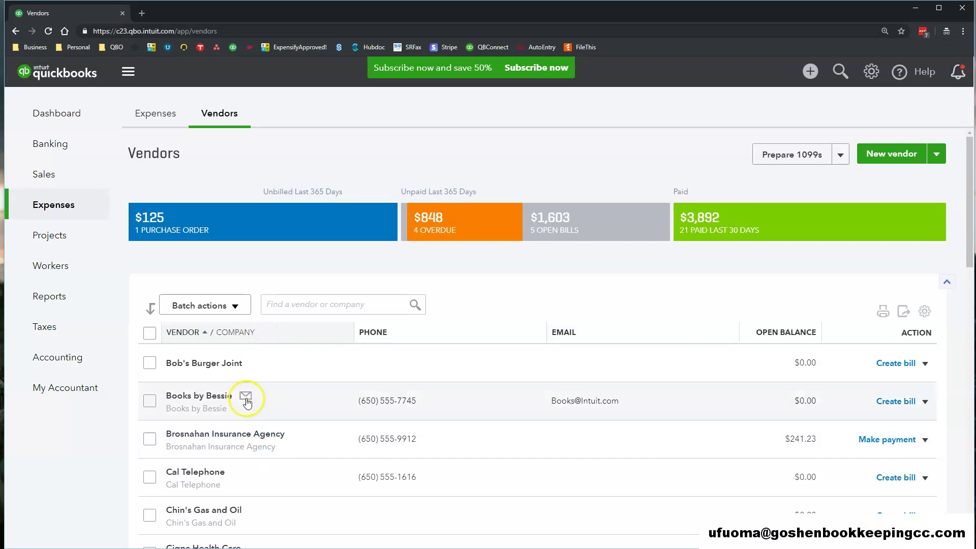
mouse_move(81, 274)
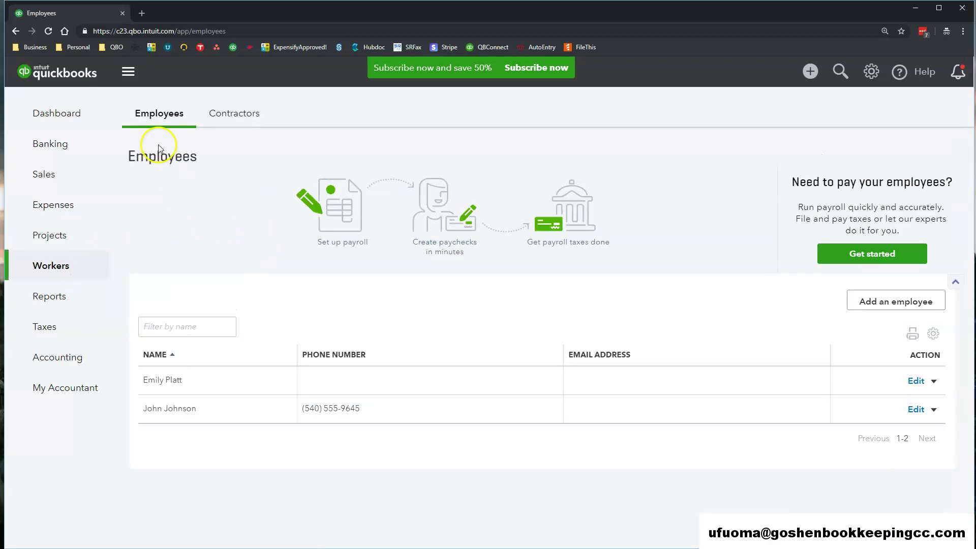
left_click(239, 116)
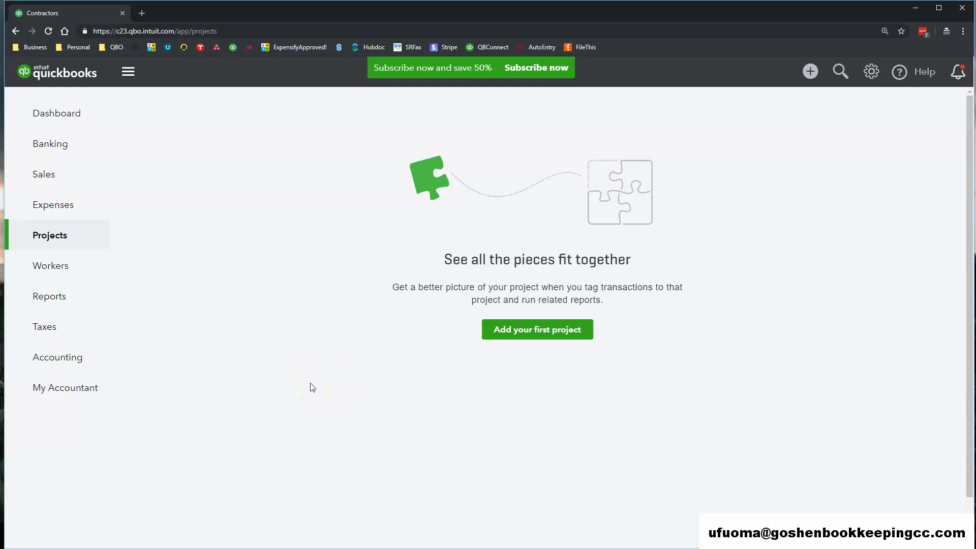
Open Reports and scroll through the Standard report categories.
left_click(71, 303)
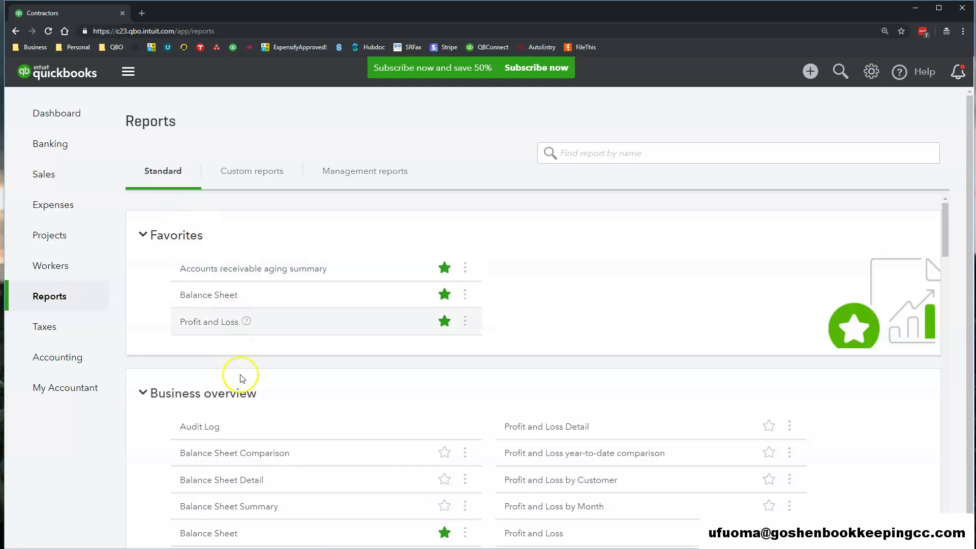
scroll(278, 468, "down", 18)
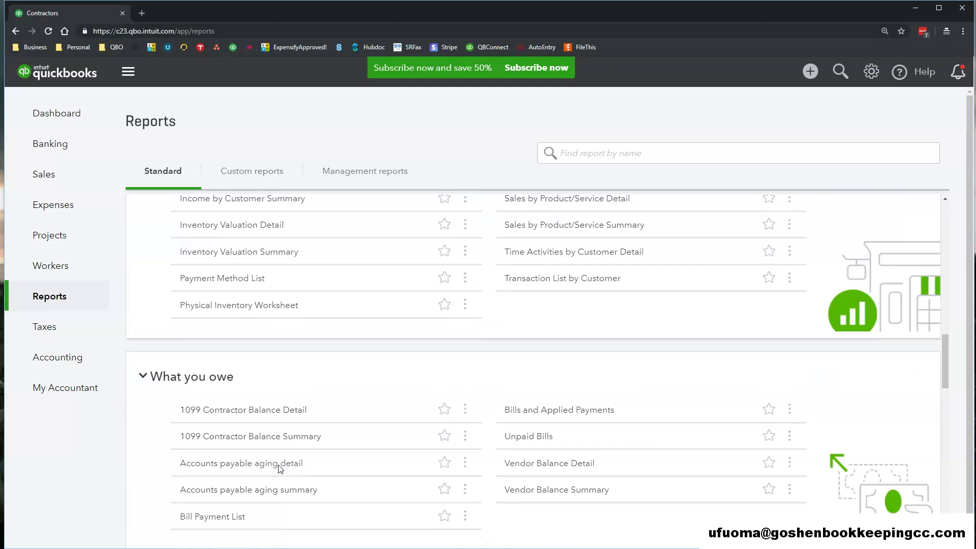
scroll(278, 468, "up", 10)
scroll(279, 468, "up", 10)
scroll(279, 468, "down", 14)
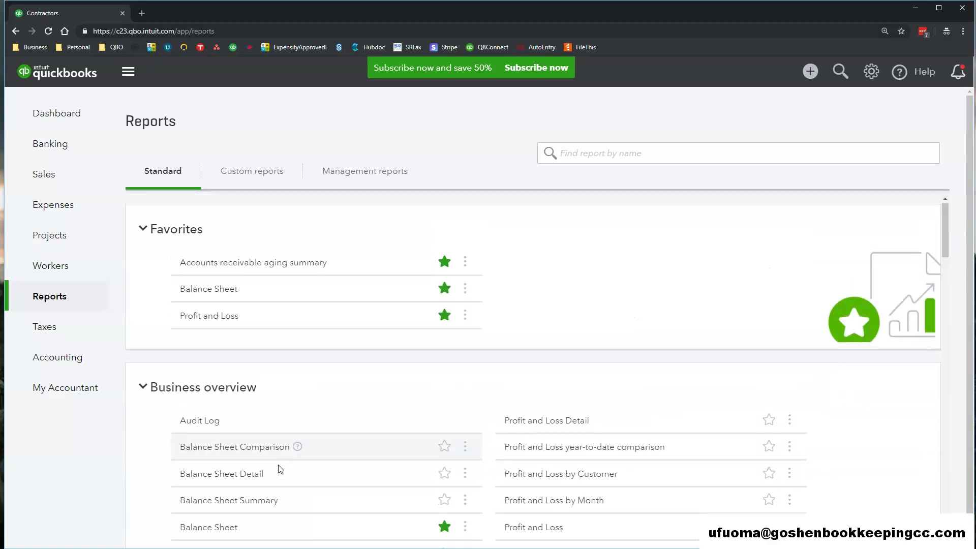
scroll(279, 468, "down", 3)
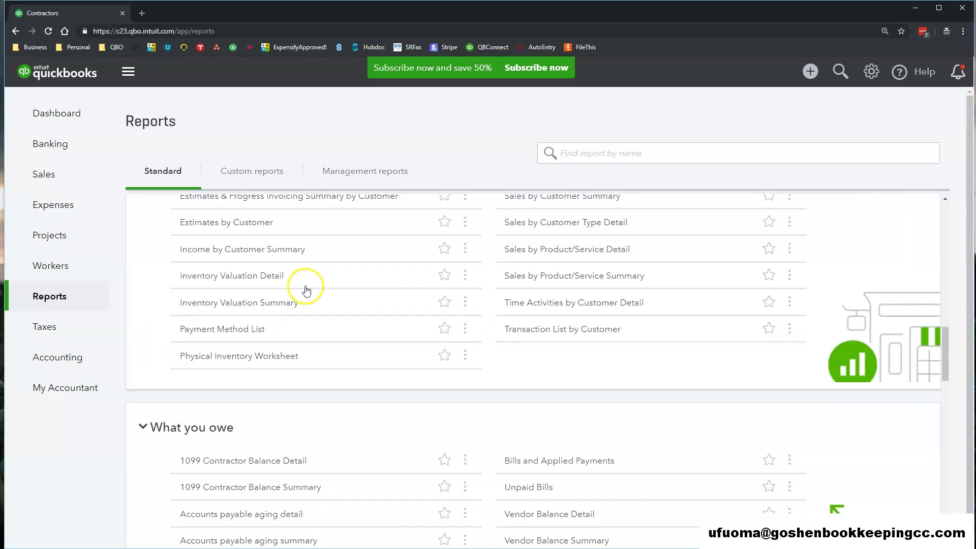
Switch between Custom reports and Standard, ending on the empty Custom reports list.
left_click(268, 178)
left_click(172, 171)
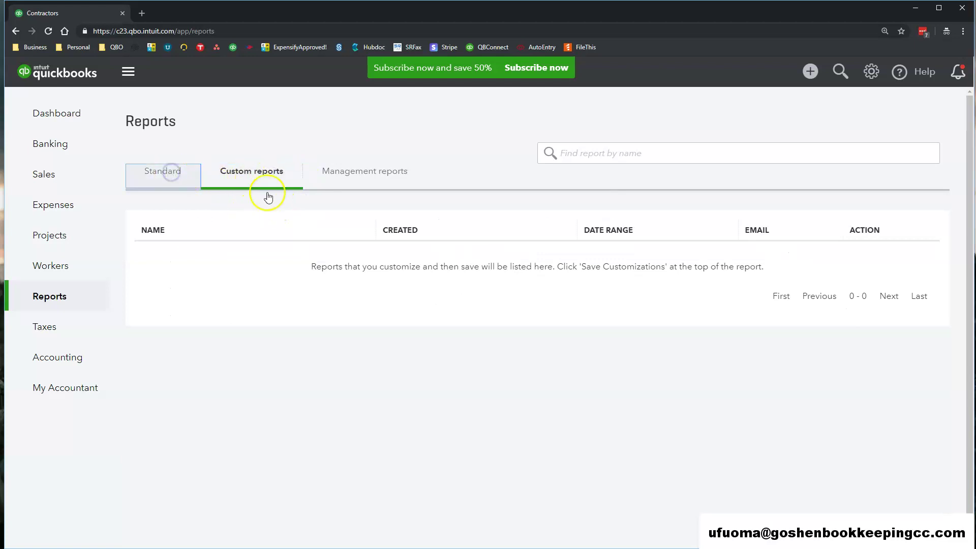
scroll(305, 458, "down", 15)
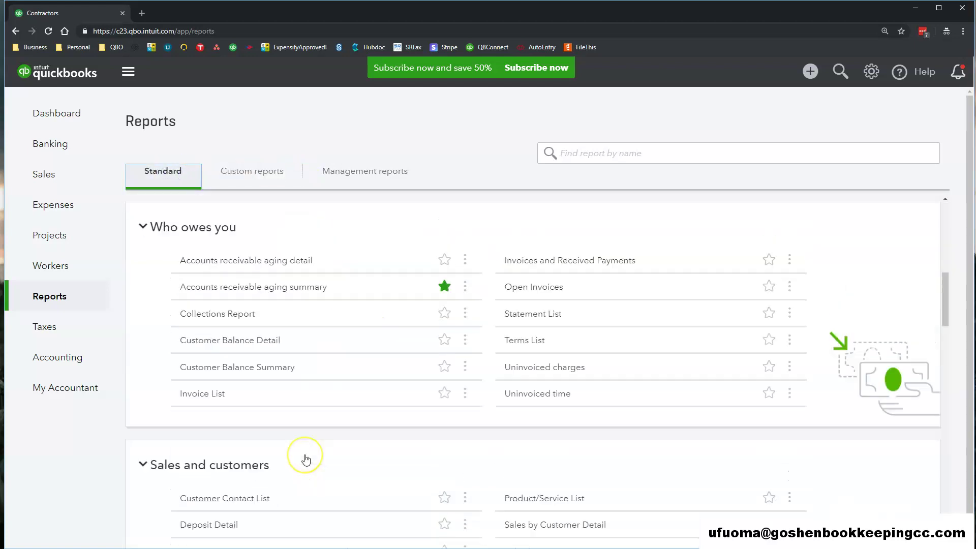
scroll(306, 459, "down", 15)
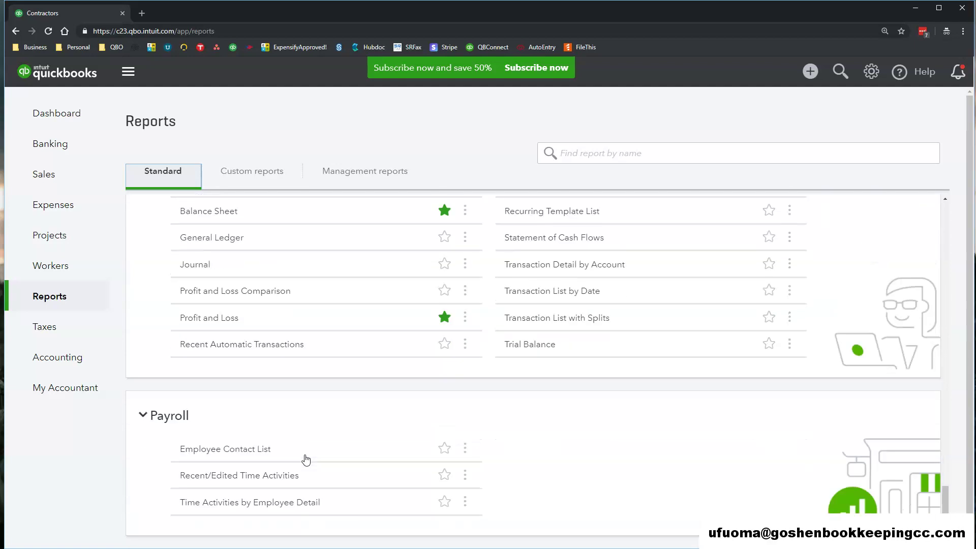
left_click(252, 173)
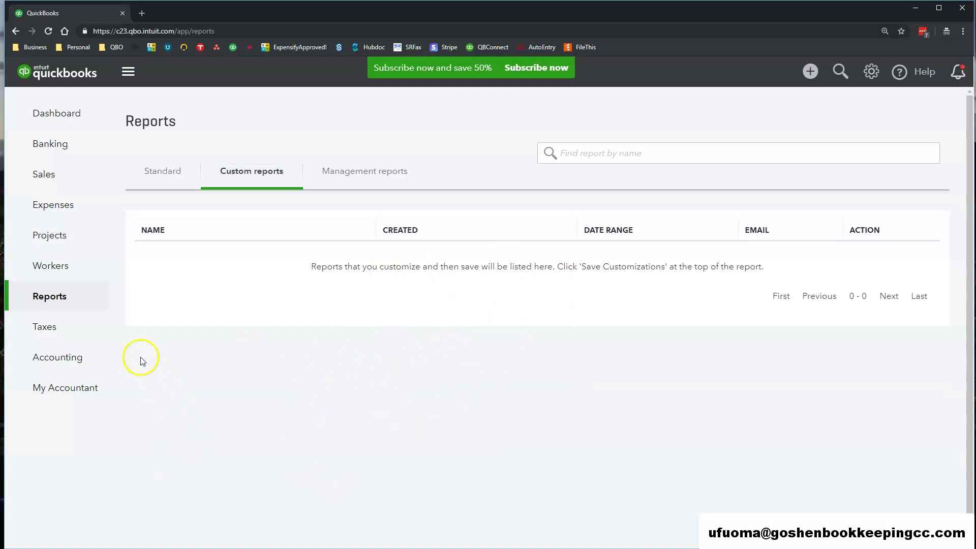
Open Taxes to show the Sales Tax Center with $100.30 owed for Jan-19.
left_click(70, 330)
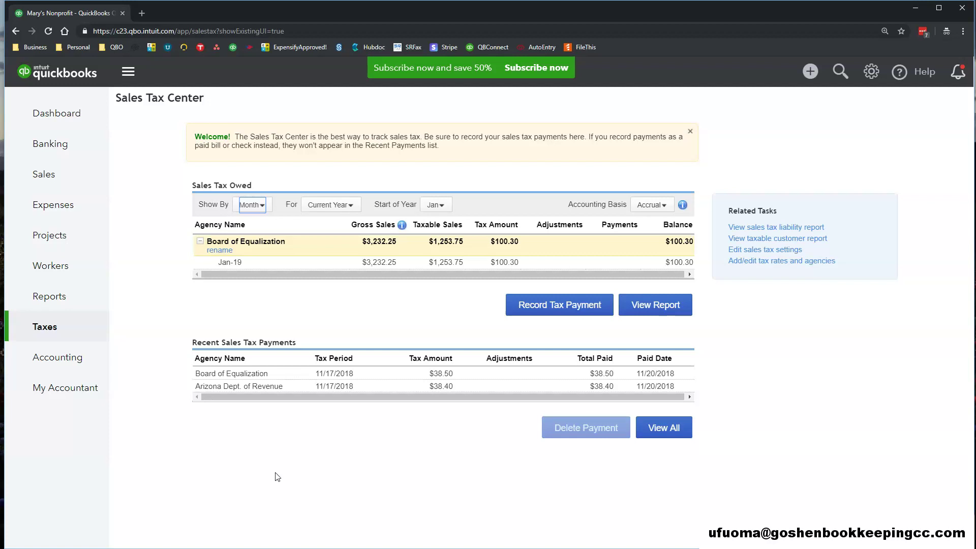
Move between Chart of Accounts and the Reconcile page, then open My Accountant.
left_click(77, 362)
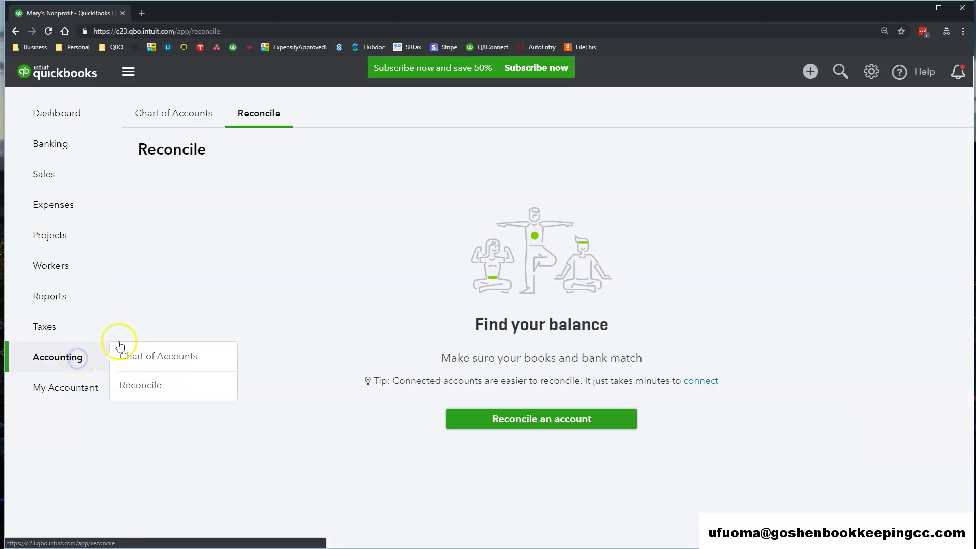
left_click(181, 116)
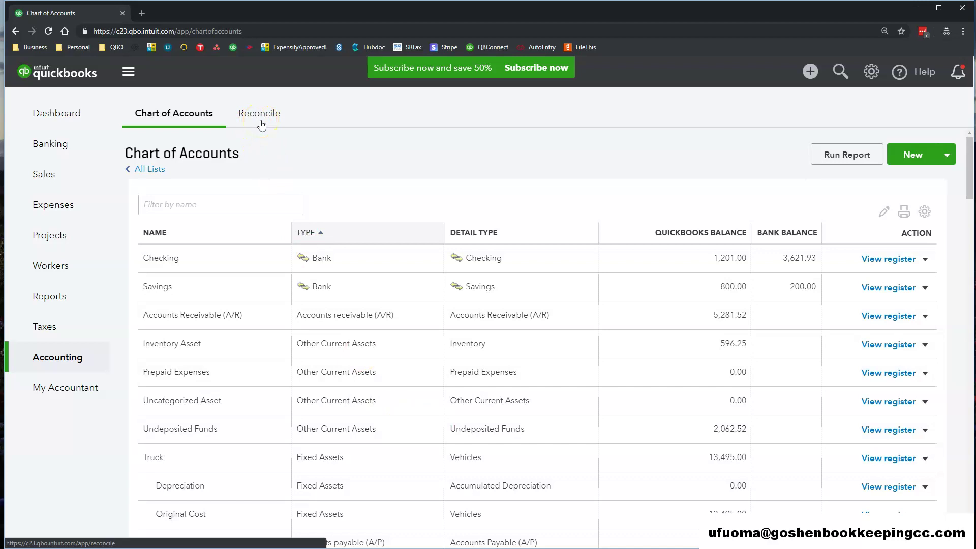
left_click(263, 121)
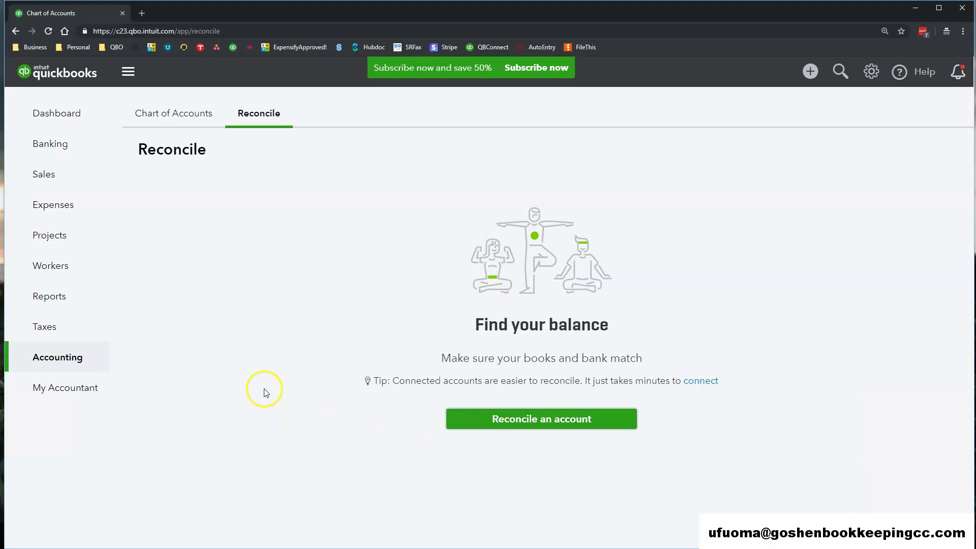
left_click(96, 391)
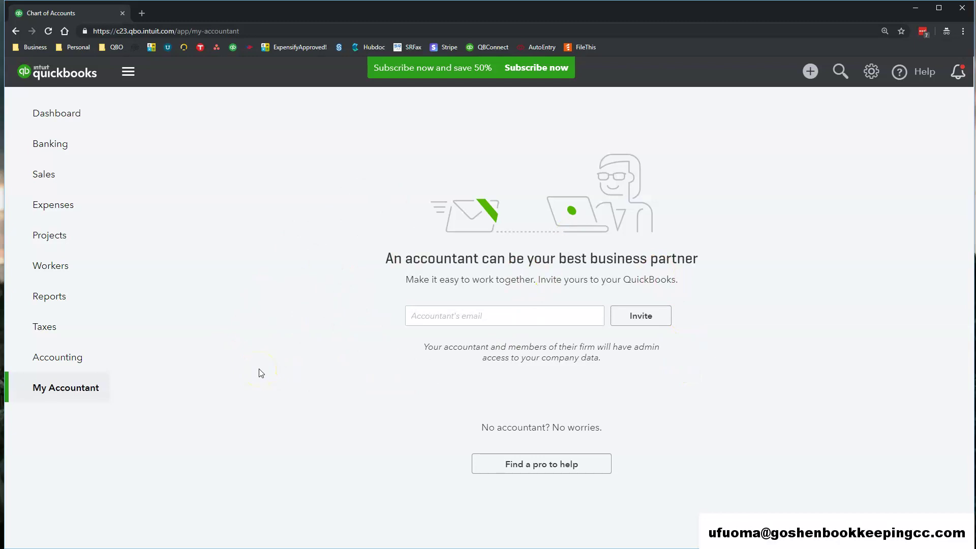
Preview the transaction search panel and the + Create menu, closing each afterwards.
left_click(836, 84)
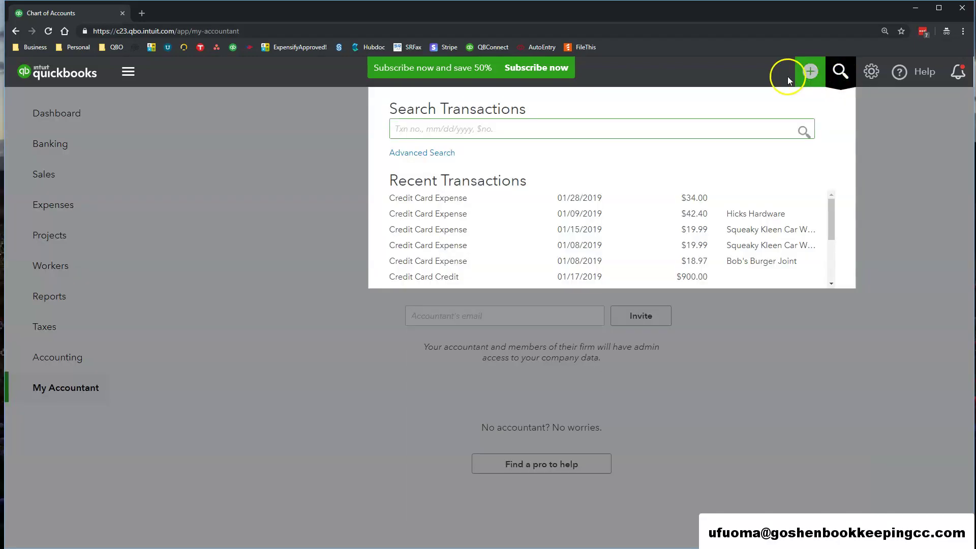
left_click(763, 77)
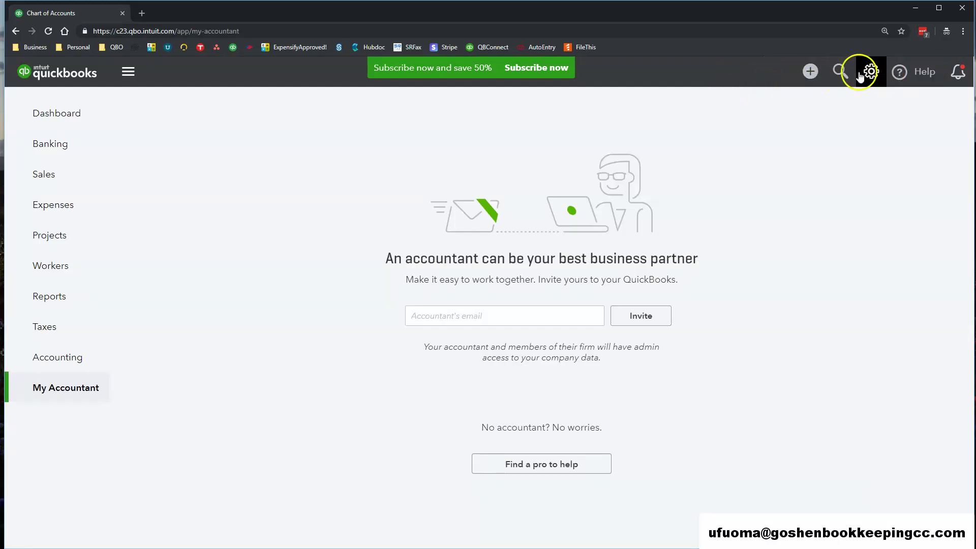
left_click(811, 74)
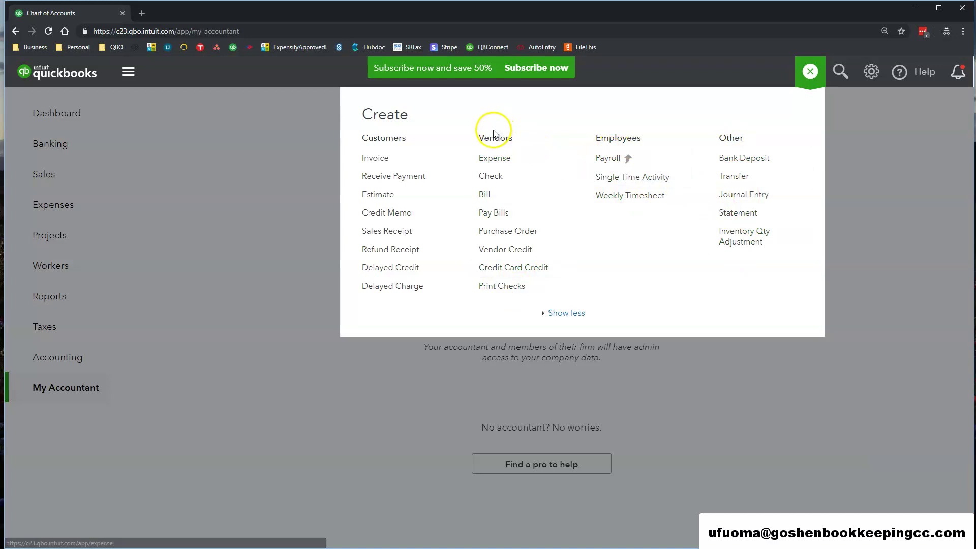
left_click(850, 210)
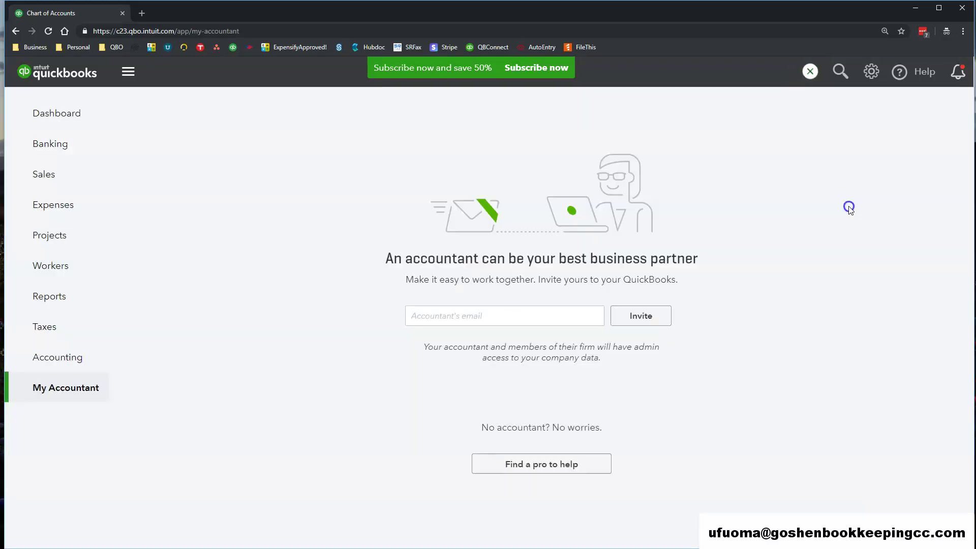
left_click(838, 79)
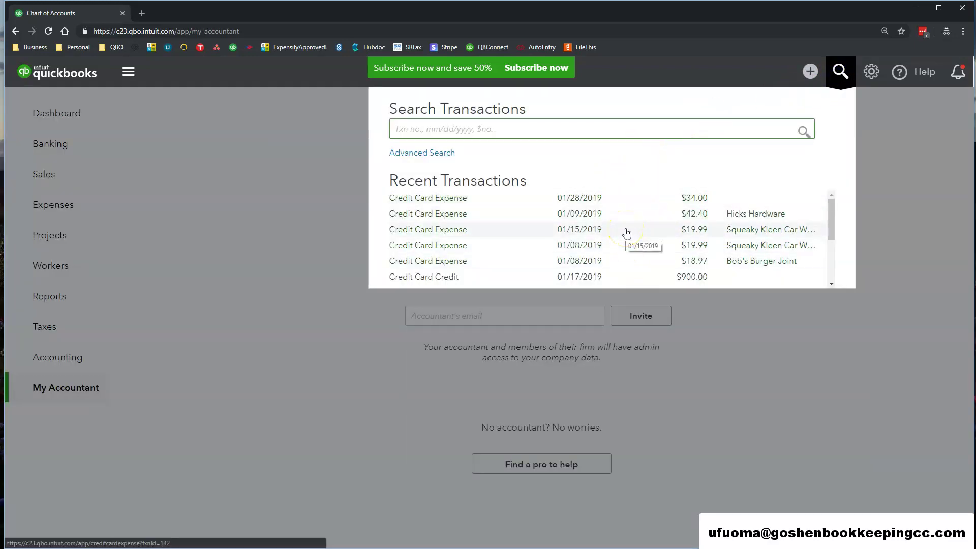
scroll(625, 233, "down", 5)
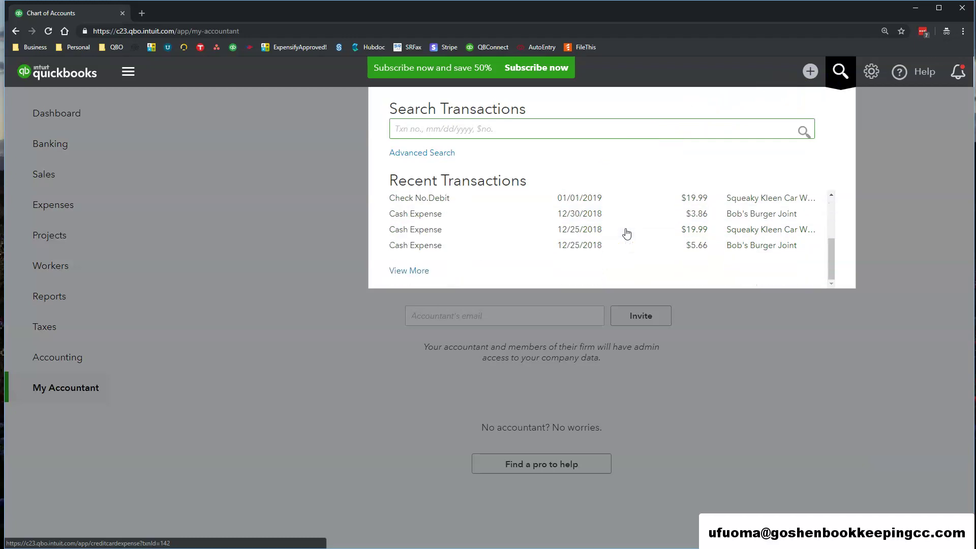
scroll(625, 233, "up", 5)
left_click(472, 146)
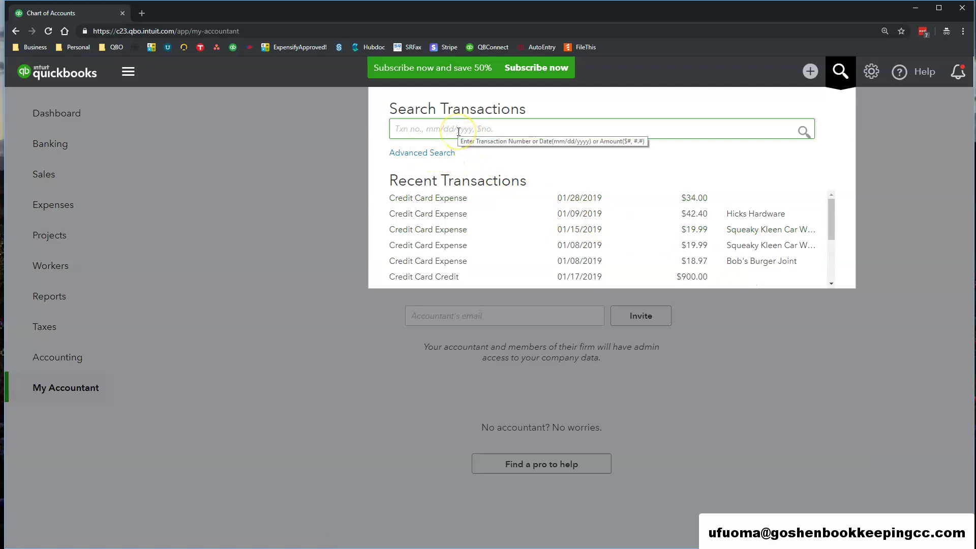
type("12")
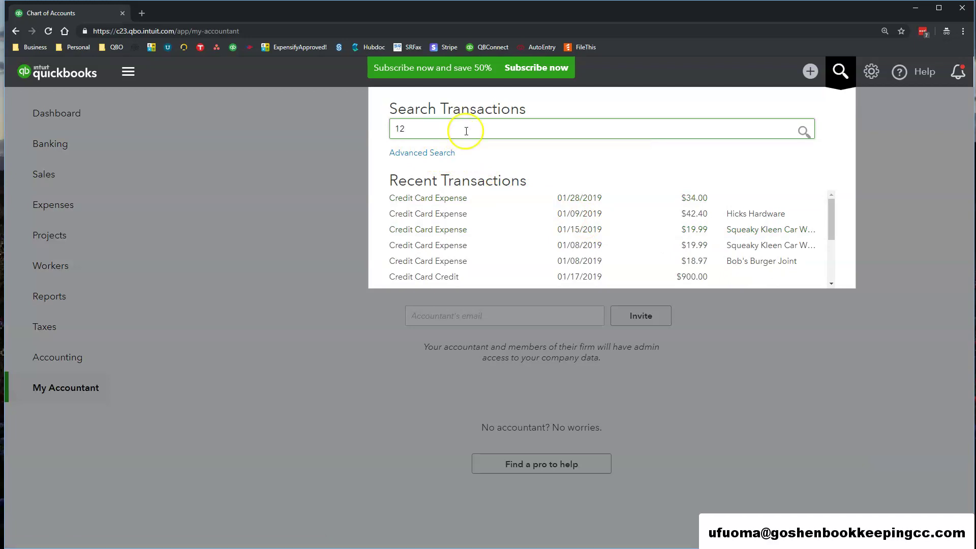
left_click_drag(461, 130, 383, 131)
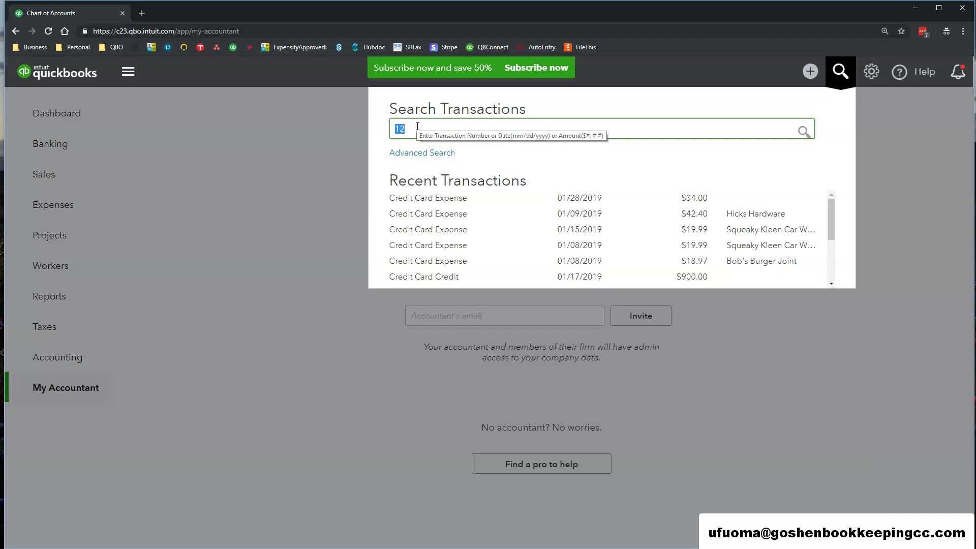
type("ve")
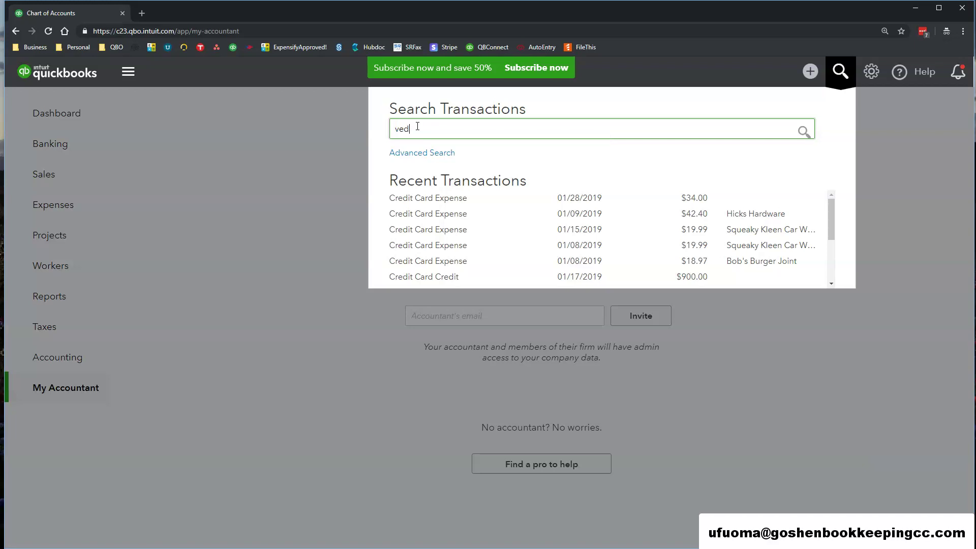
key("Escape")
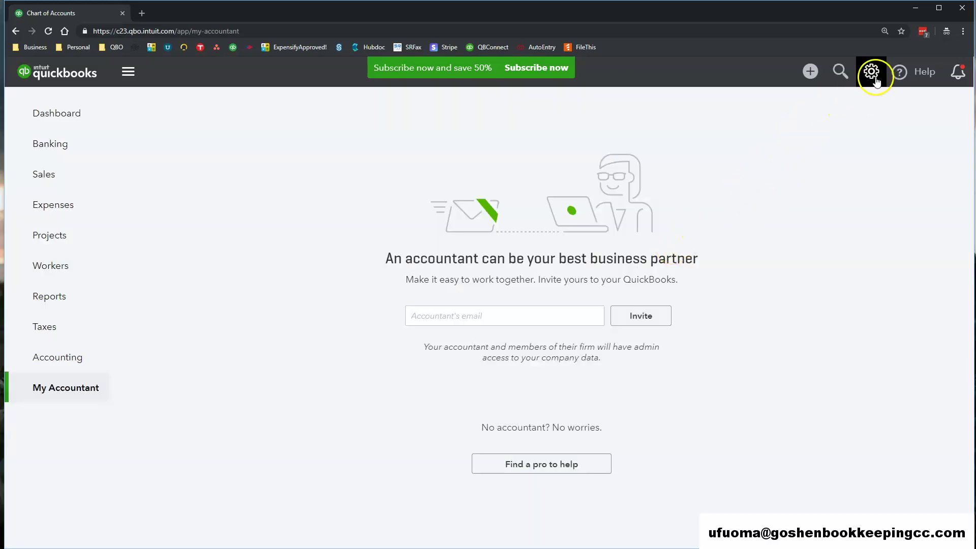
left_click(870, 72)
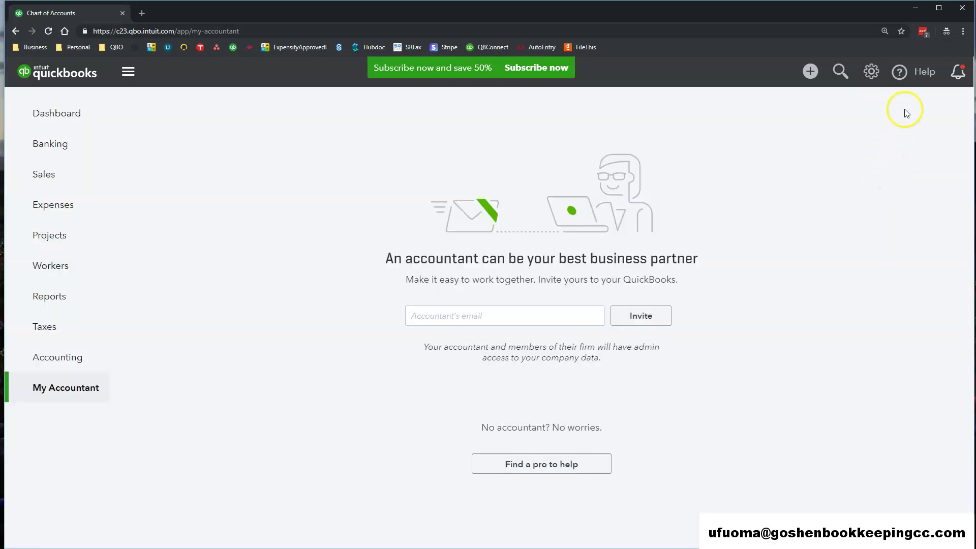
In the Help panel, try a search for 'help', then erase the query.
left_click(914, 80)
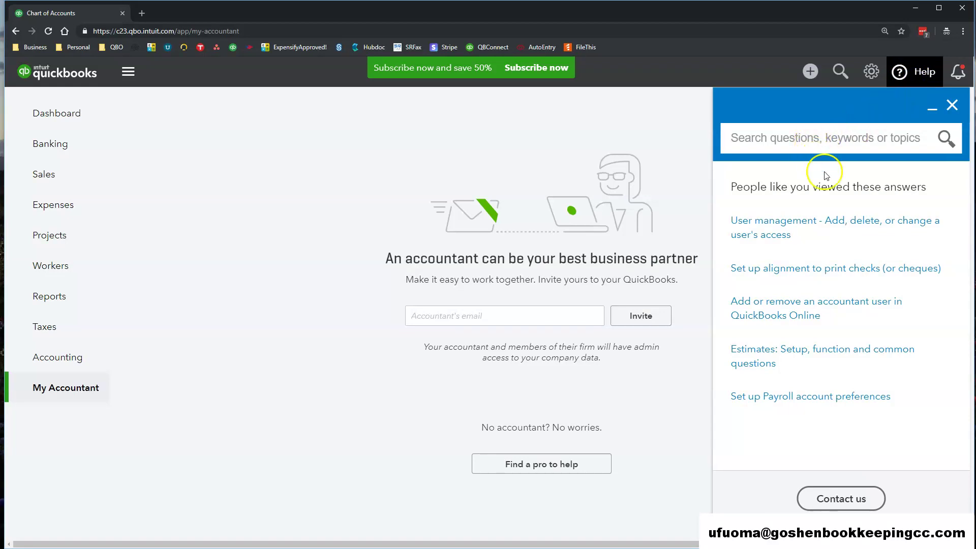
left_click(810, 139)
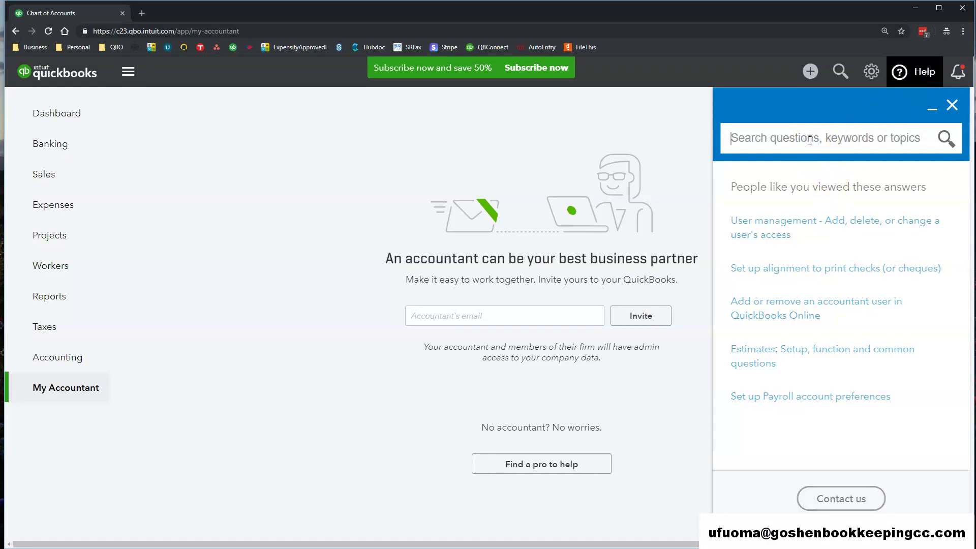
type("help")
key("BackSpace")
key("BackSpace")
key("BackSpace")
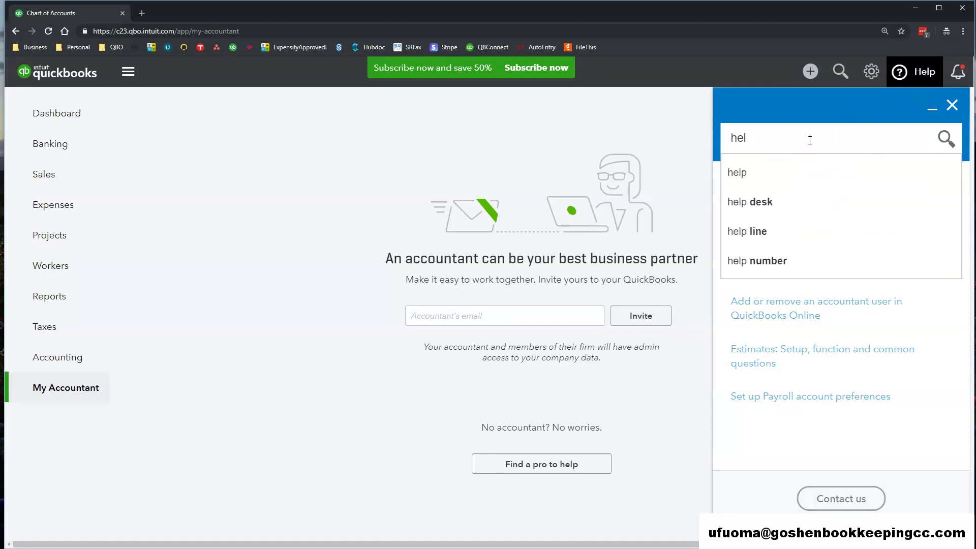
key("BackSpace")
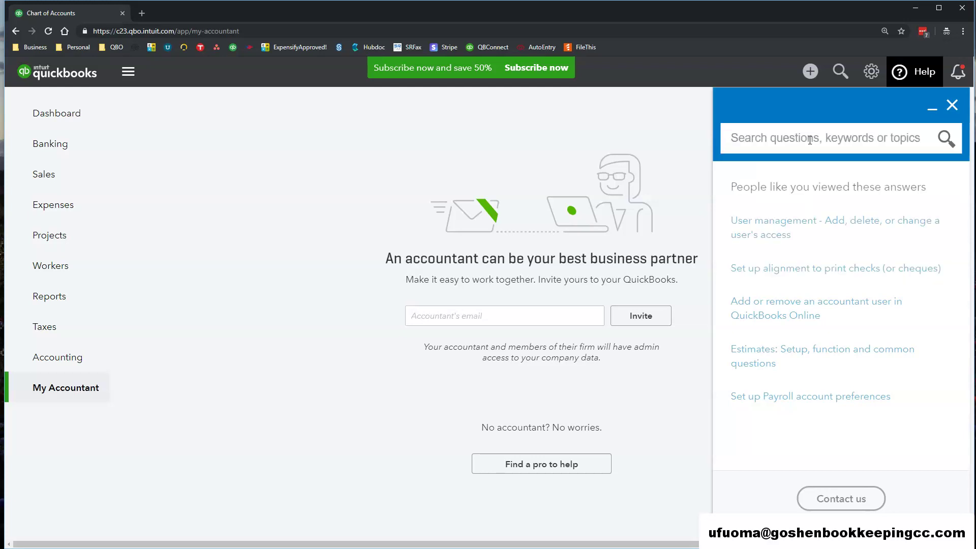
Start a Contact us support request, test-type in the question box, and clear it.
left_click(808, 501)
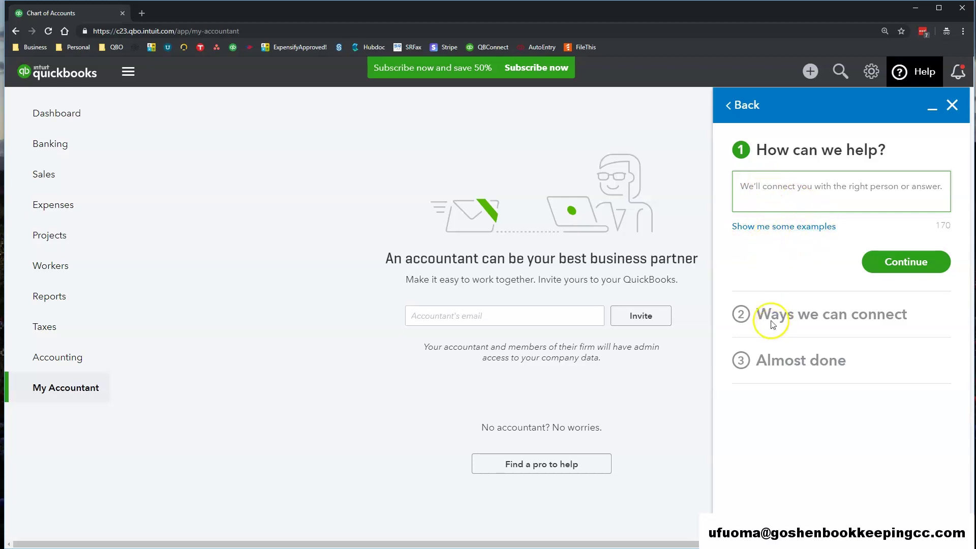
left_click(767, 186)
type("hel")
key("BackSpace")
key("BackSpace")
key("BackSpace")
left_click(764, 188)
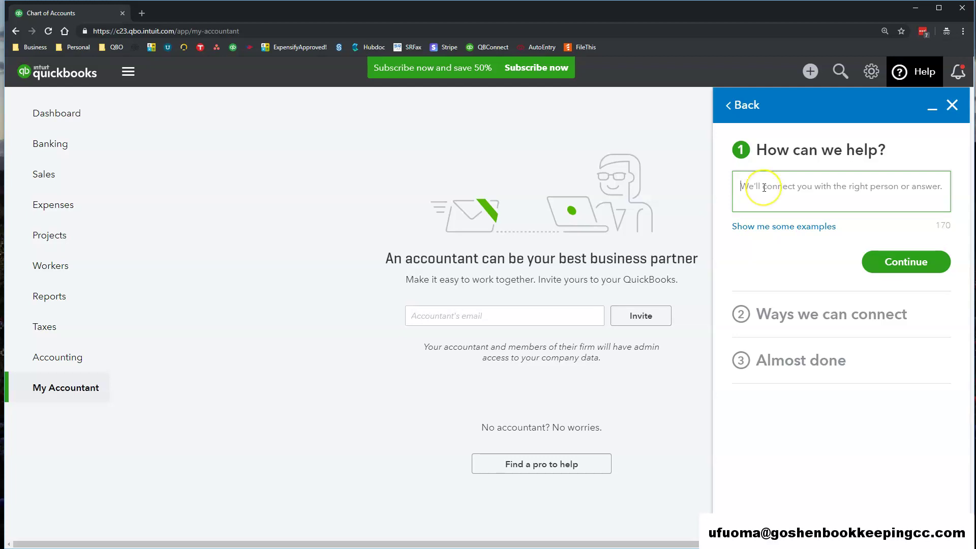
left_click(743, 336)
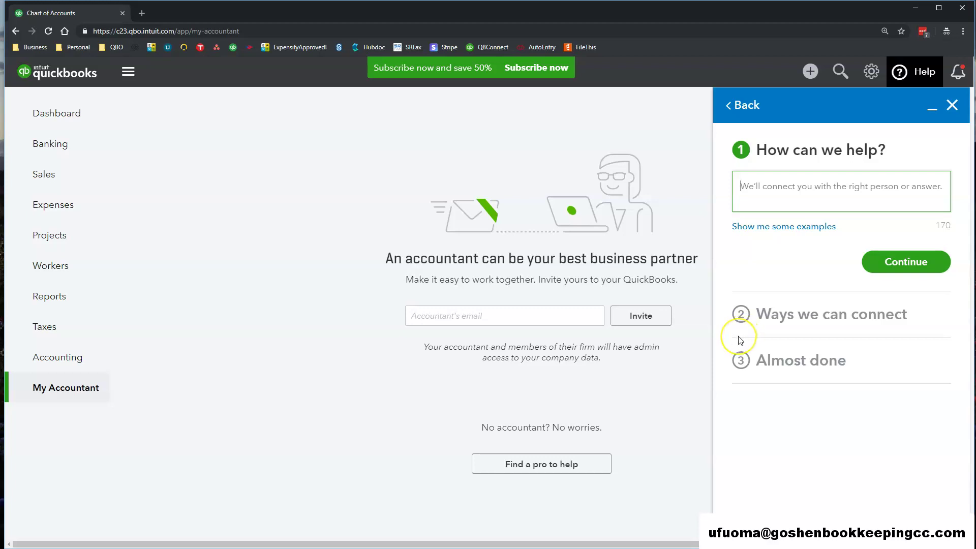